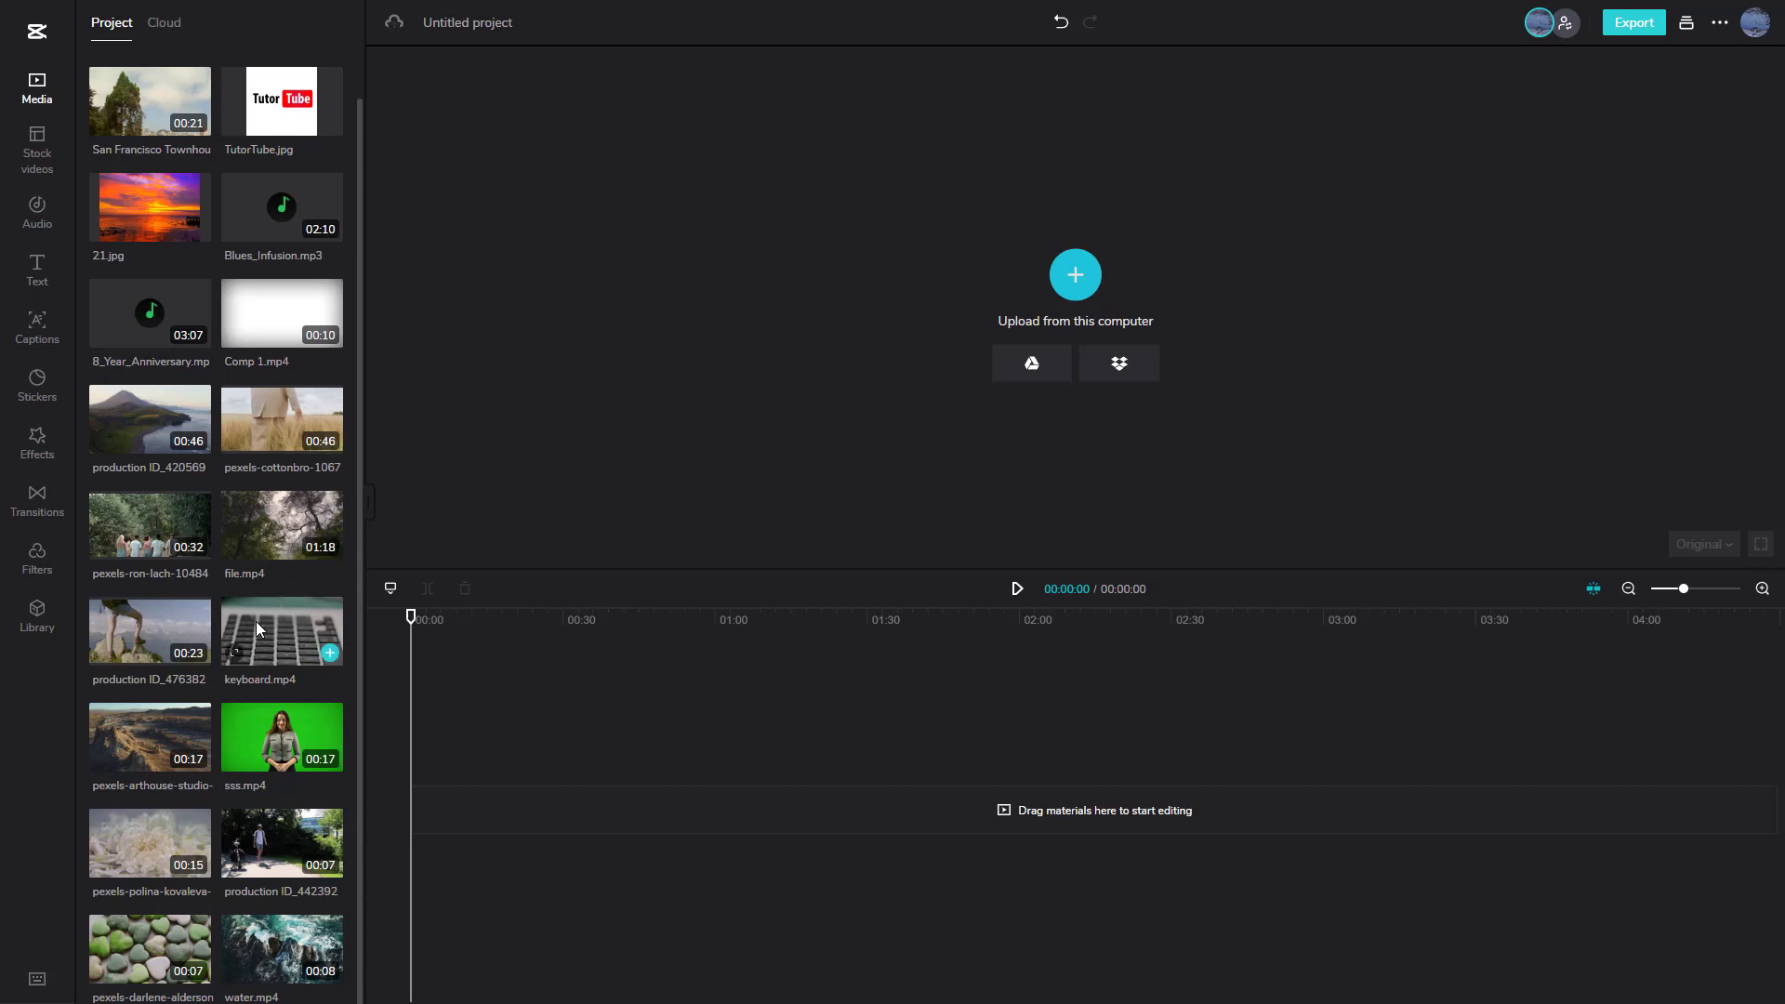
# Add the keyboard video to the timeline and preview it at about four and six seconds
pyautogui.moveTo(256, 621); pyautogui.dragTo(436, 815)
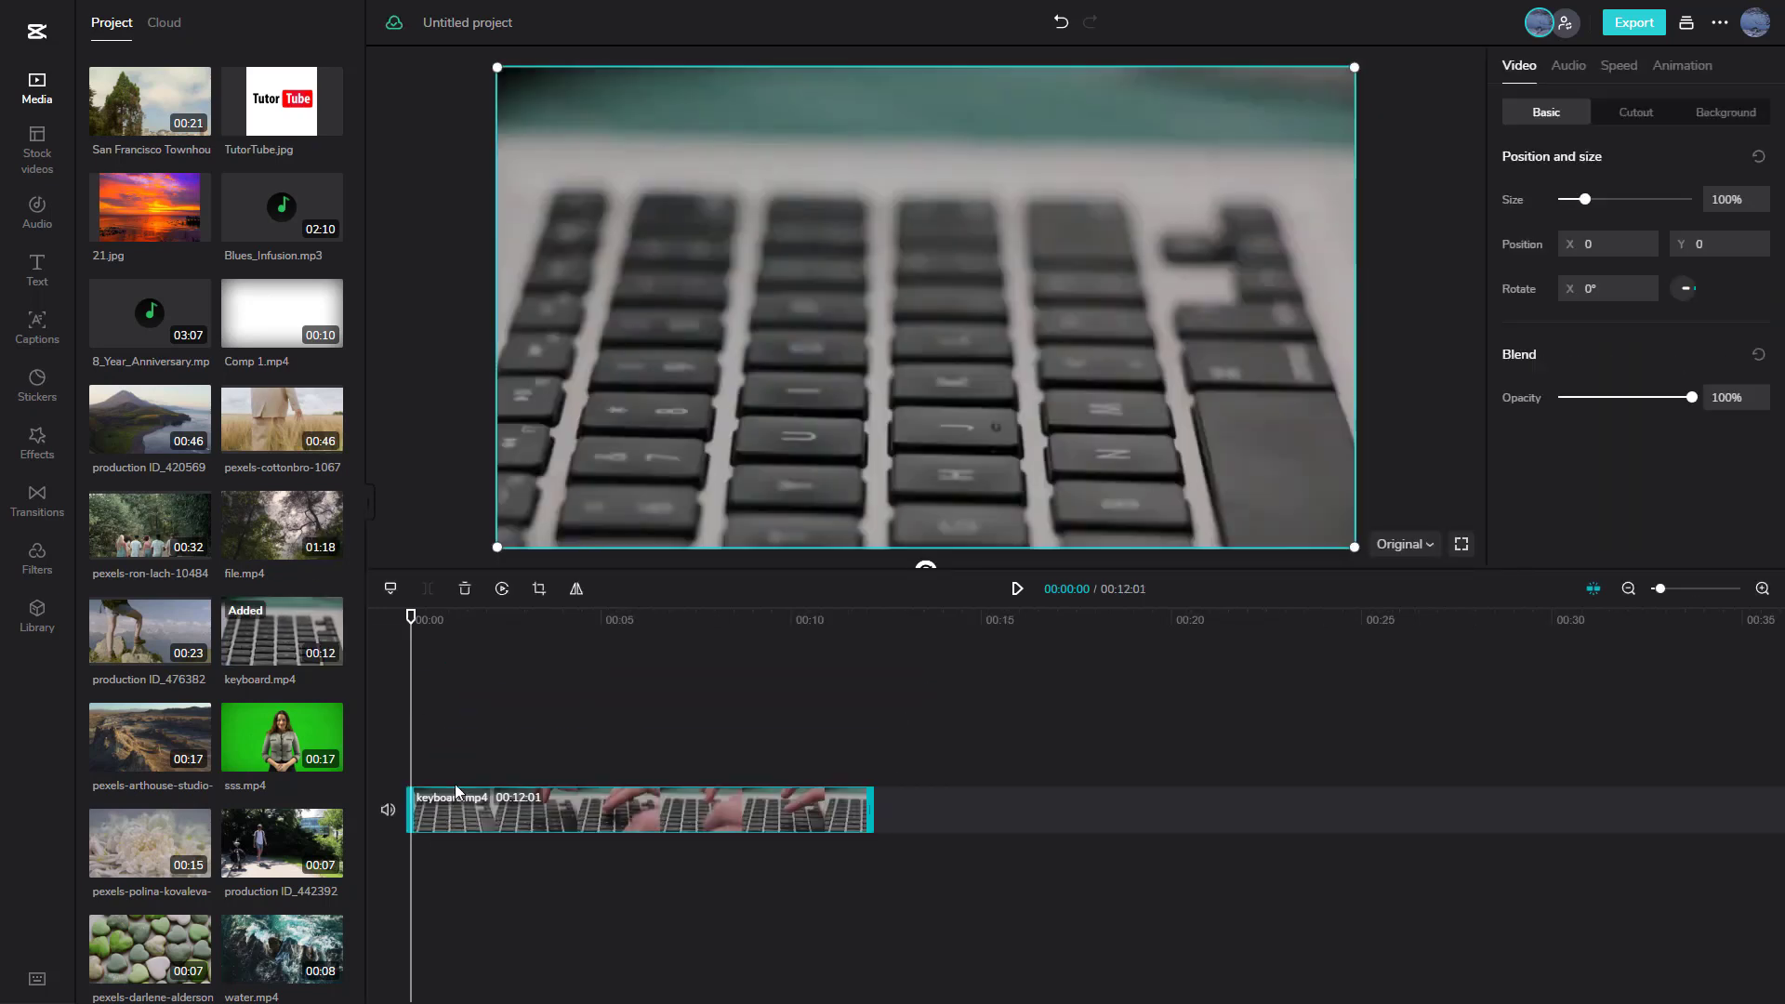
pyautogui.click(583, 626)
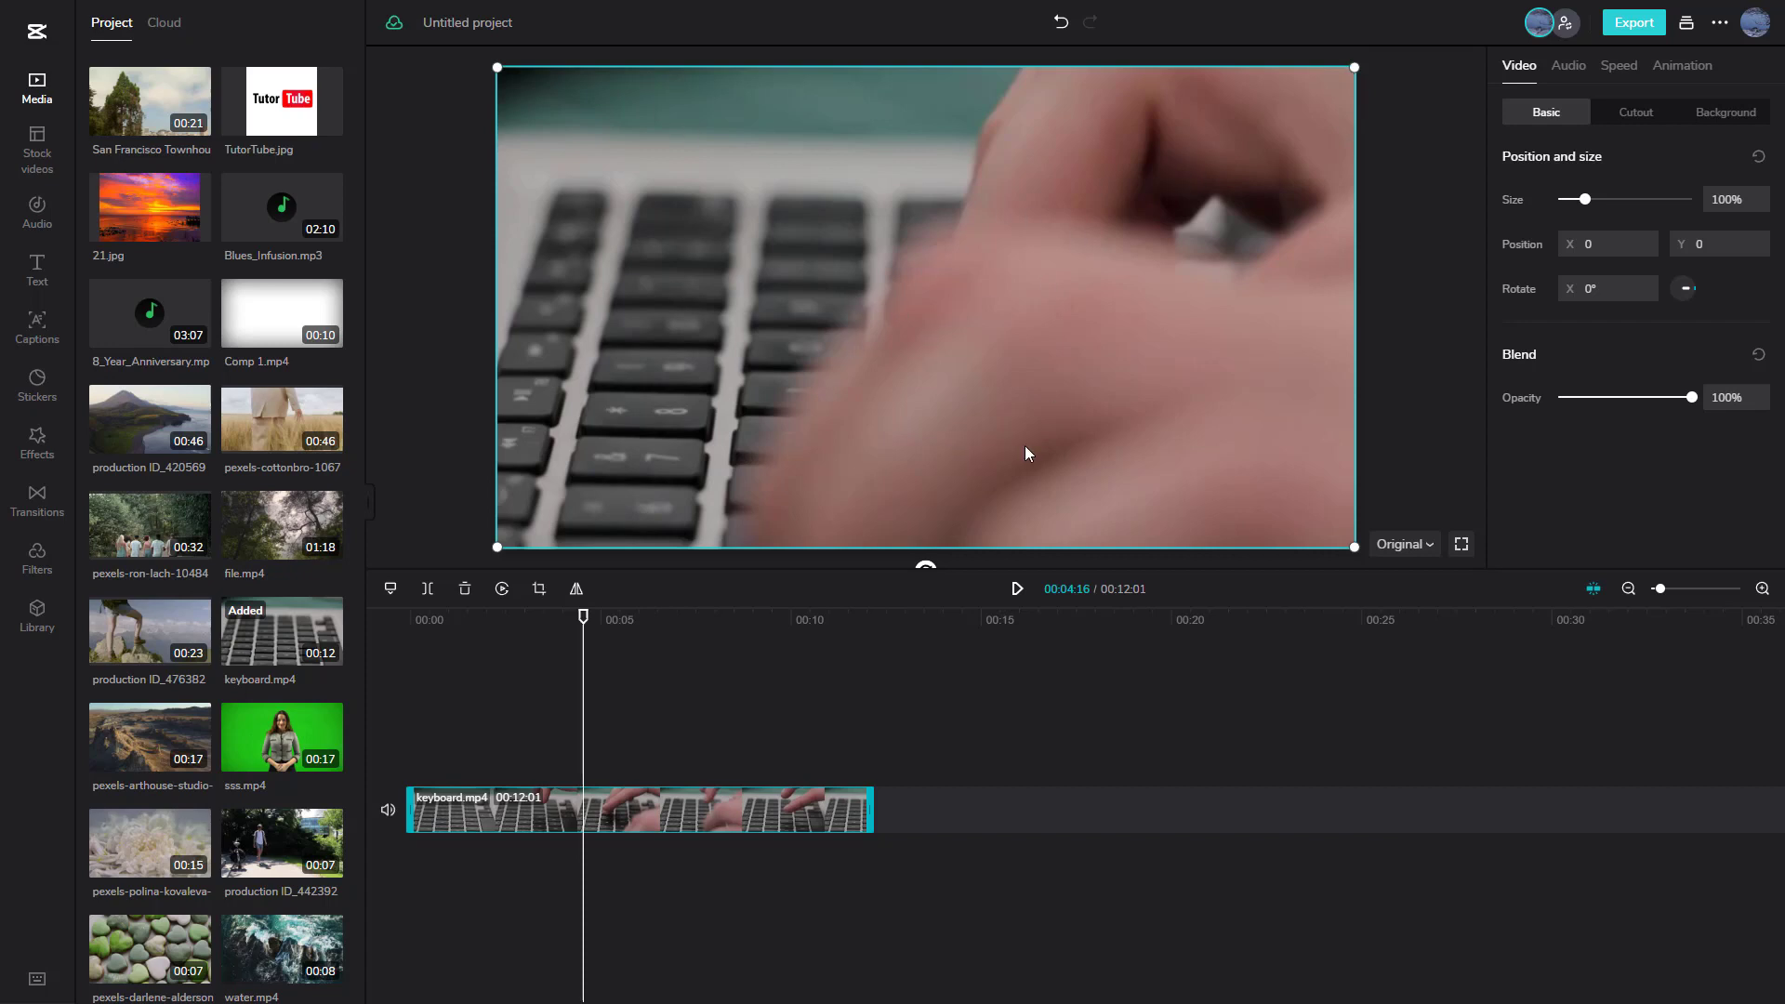
pyautogui.click(654, 623)
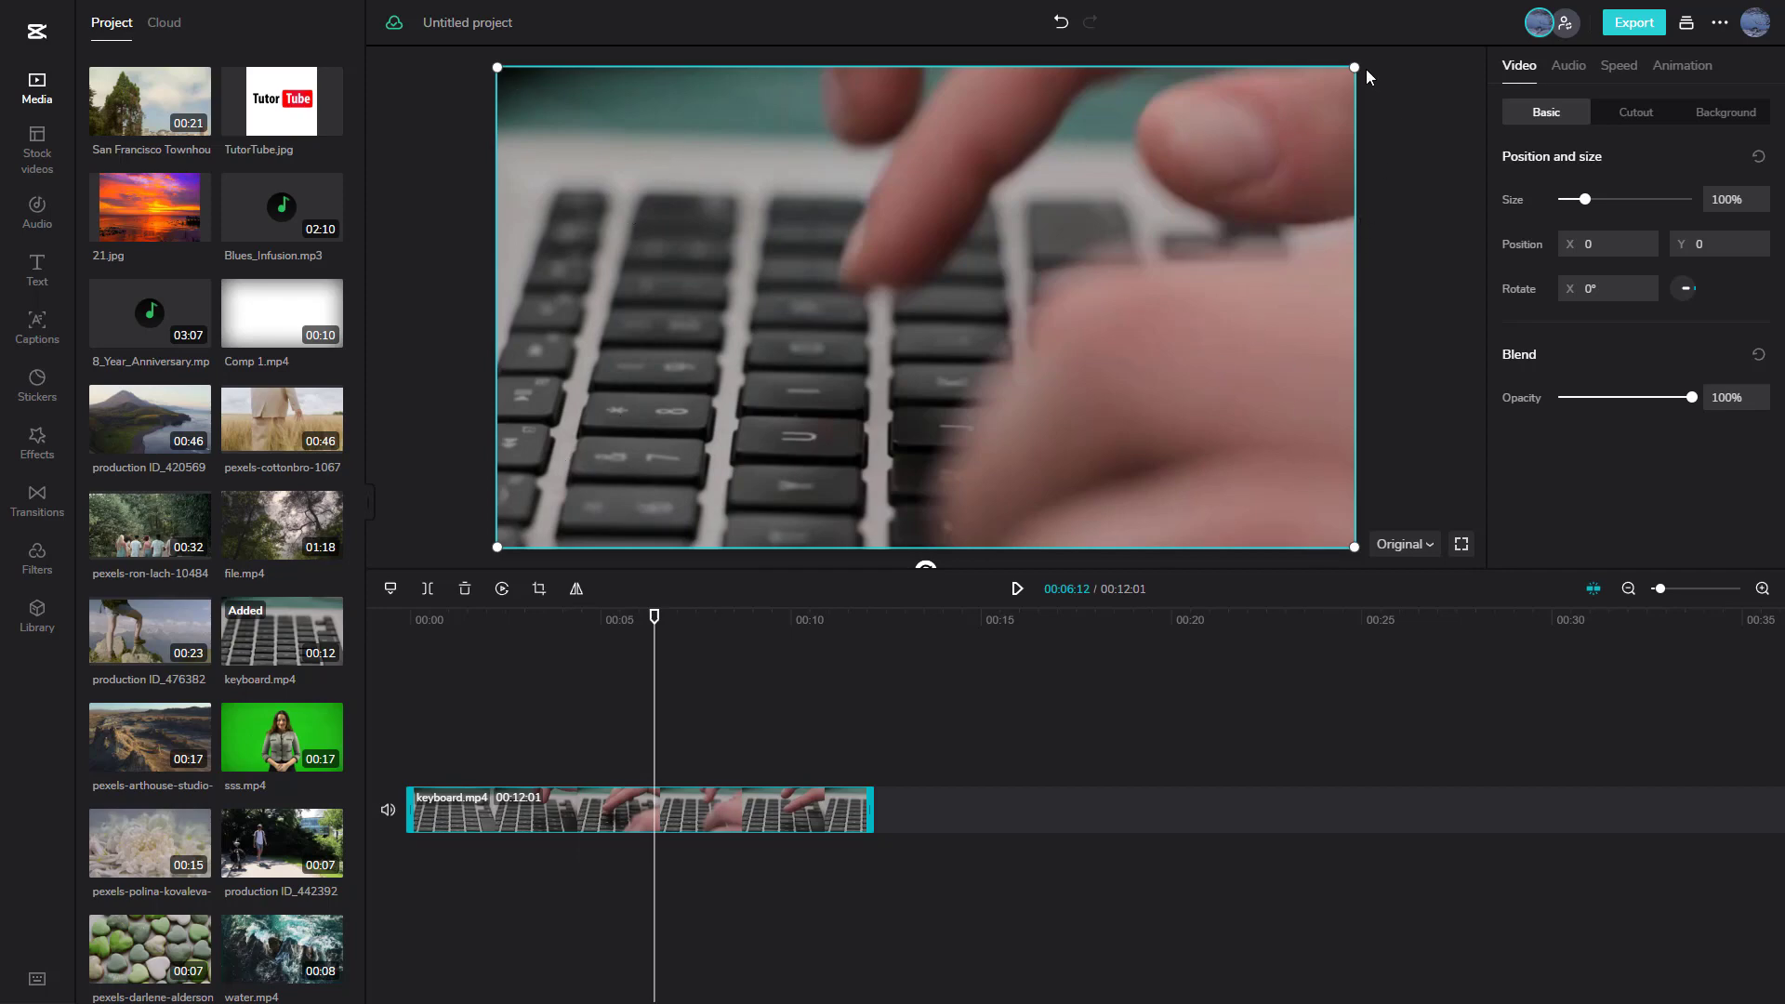
# Shrink the keyboard video to about half size, play the opening seconds, and nudge it off-centre
pyautogui.moveTo(1353, 66); pyautogui.dragTo(1141, 185)
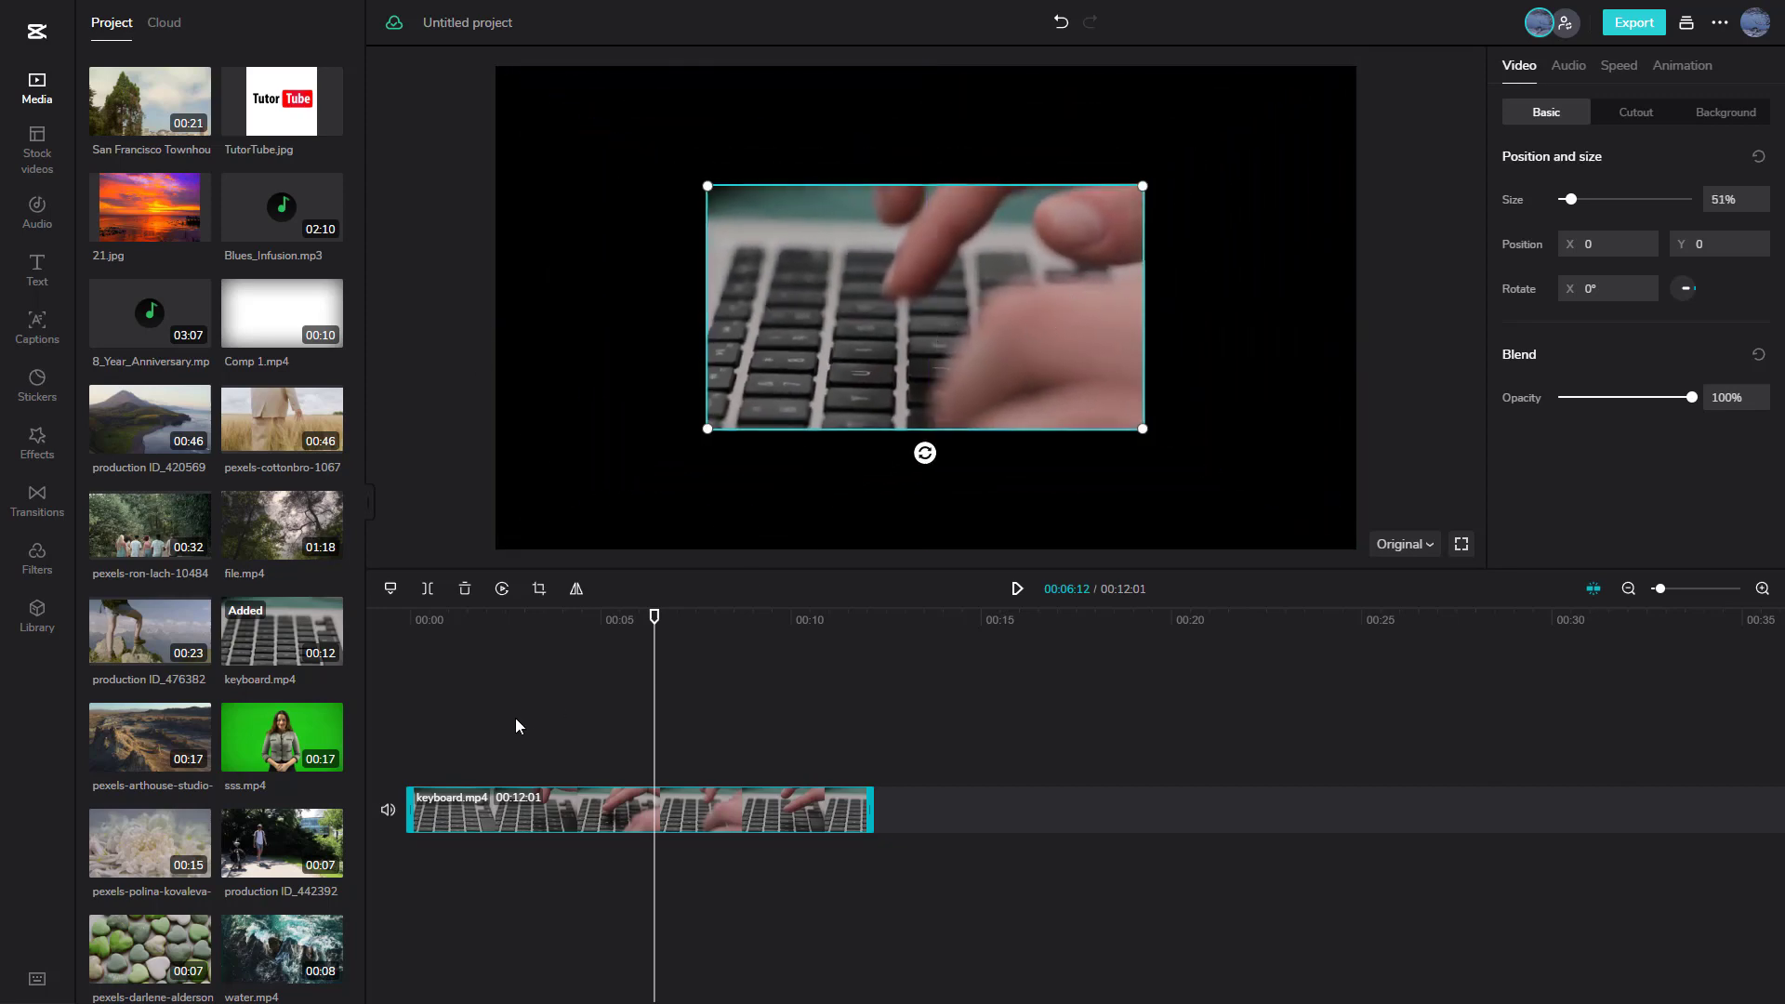
pyautogui.click(472, 622)
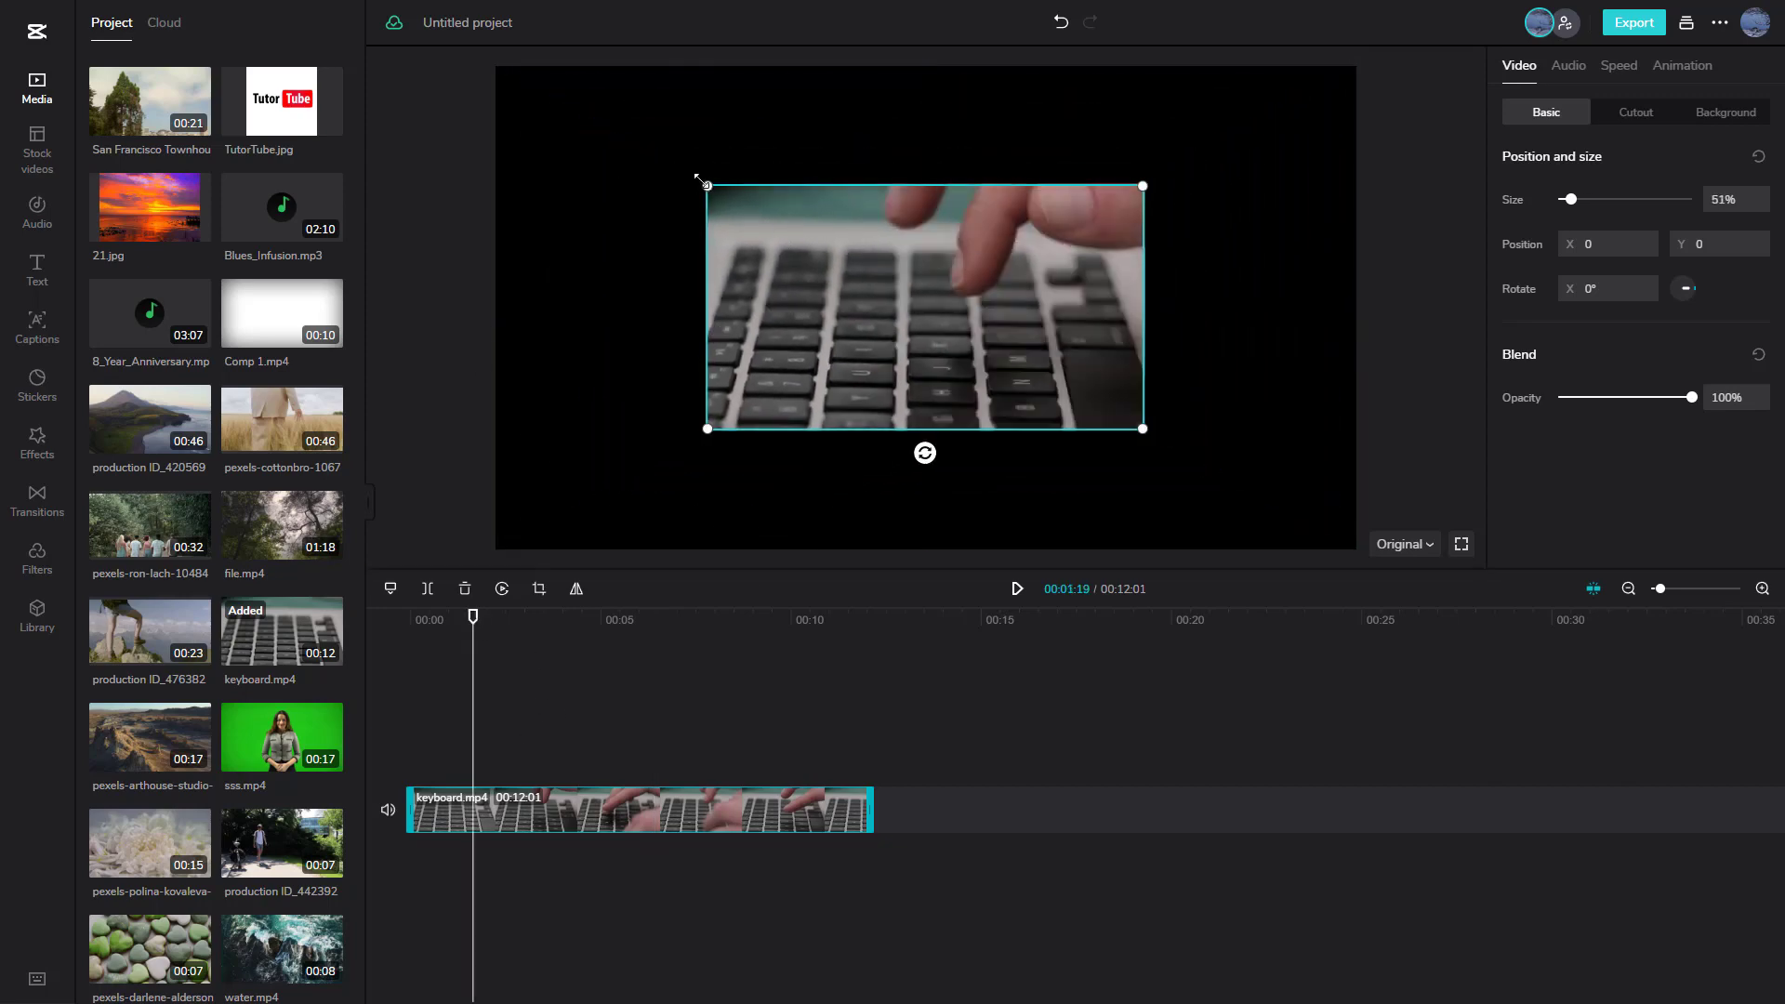
pyautogui.click(1018, 590)
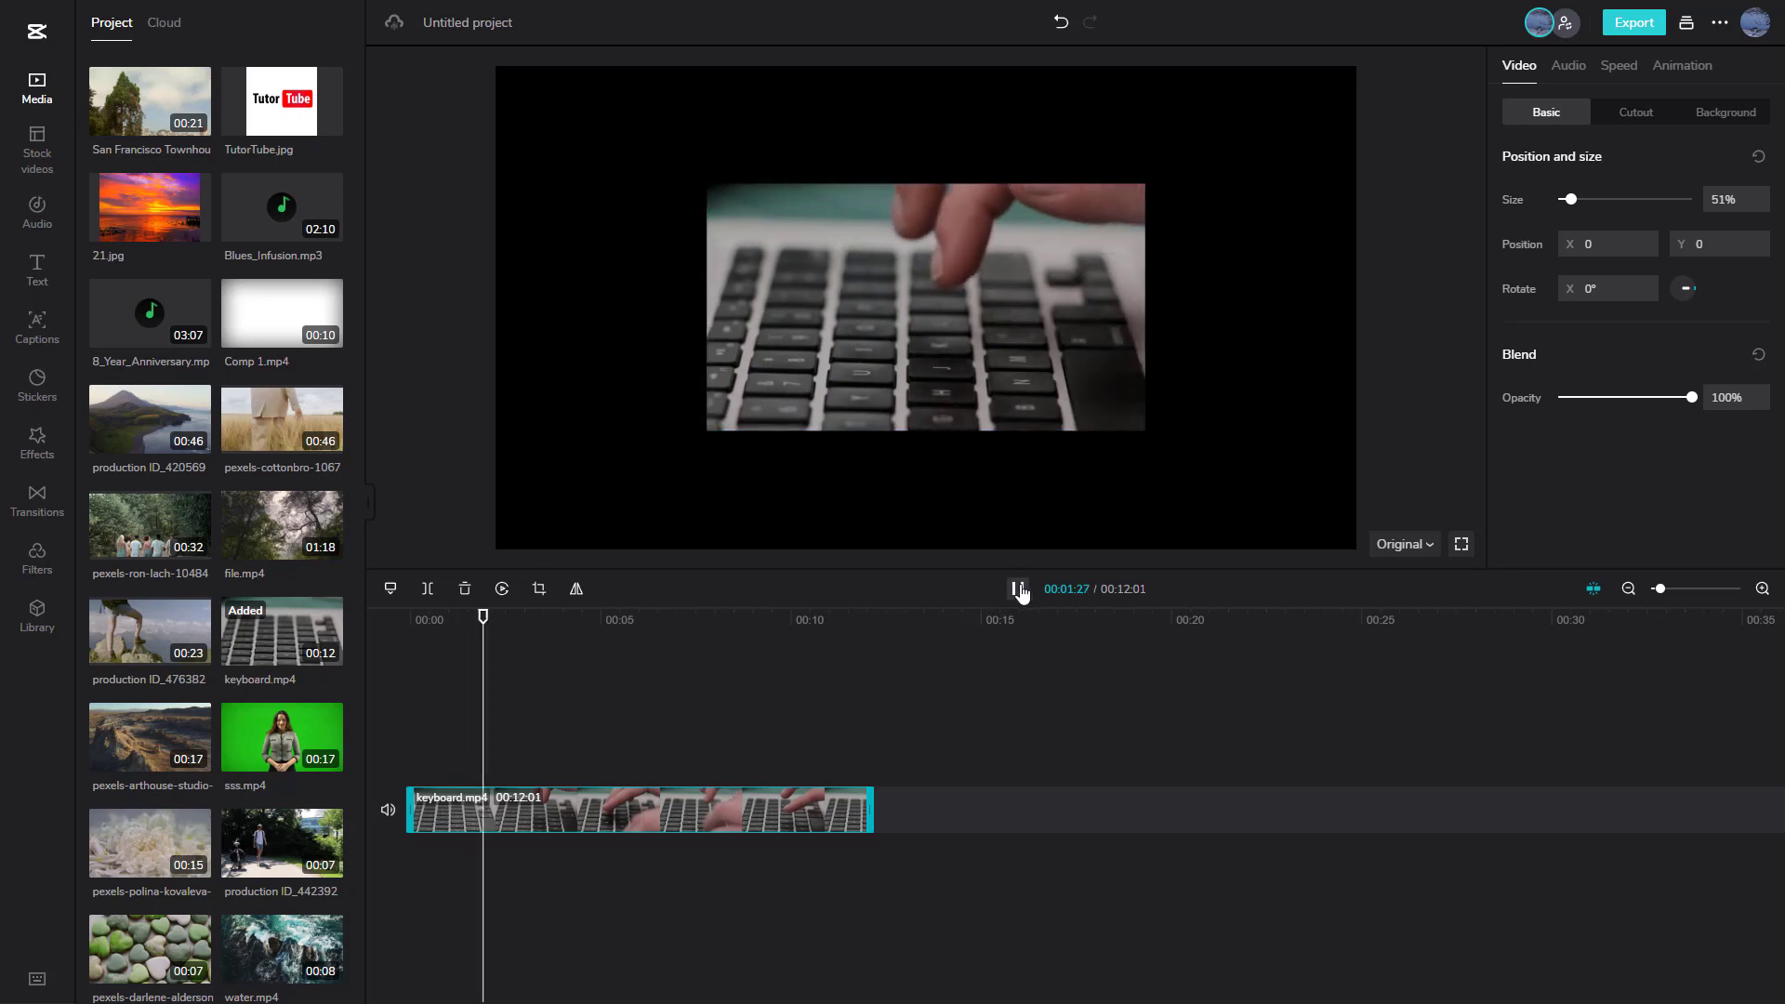
pyautogui.click(982, 339)
pyautogui.moveTo(986, 339)
pyautogui.mouseDown()
pyautogui.moveTo(784, 246)
pyautogui.moveTo(1002, 258)
pyautogui.moveTo(1043, 403)
pyautogui.moveTo(884, 262)
pyautogui.moveTo(948, 305)
pyautogui.moveTo(960, 358)
pyautogui.moveTo(1147, 277)
pyautogui.moveTo(1160, 245)
pyautogui.moveTo(938, 359)
pyautogui.moveTo(875, 263)
pyautogui.moveTo(998, 354)
pyautogui.mouseUp()
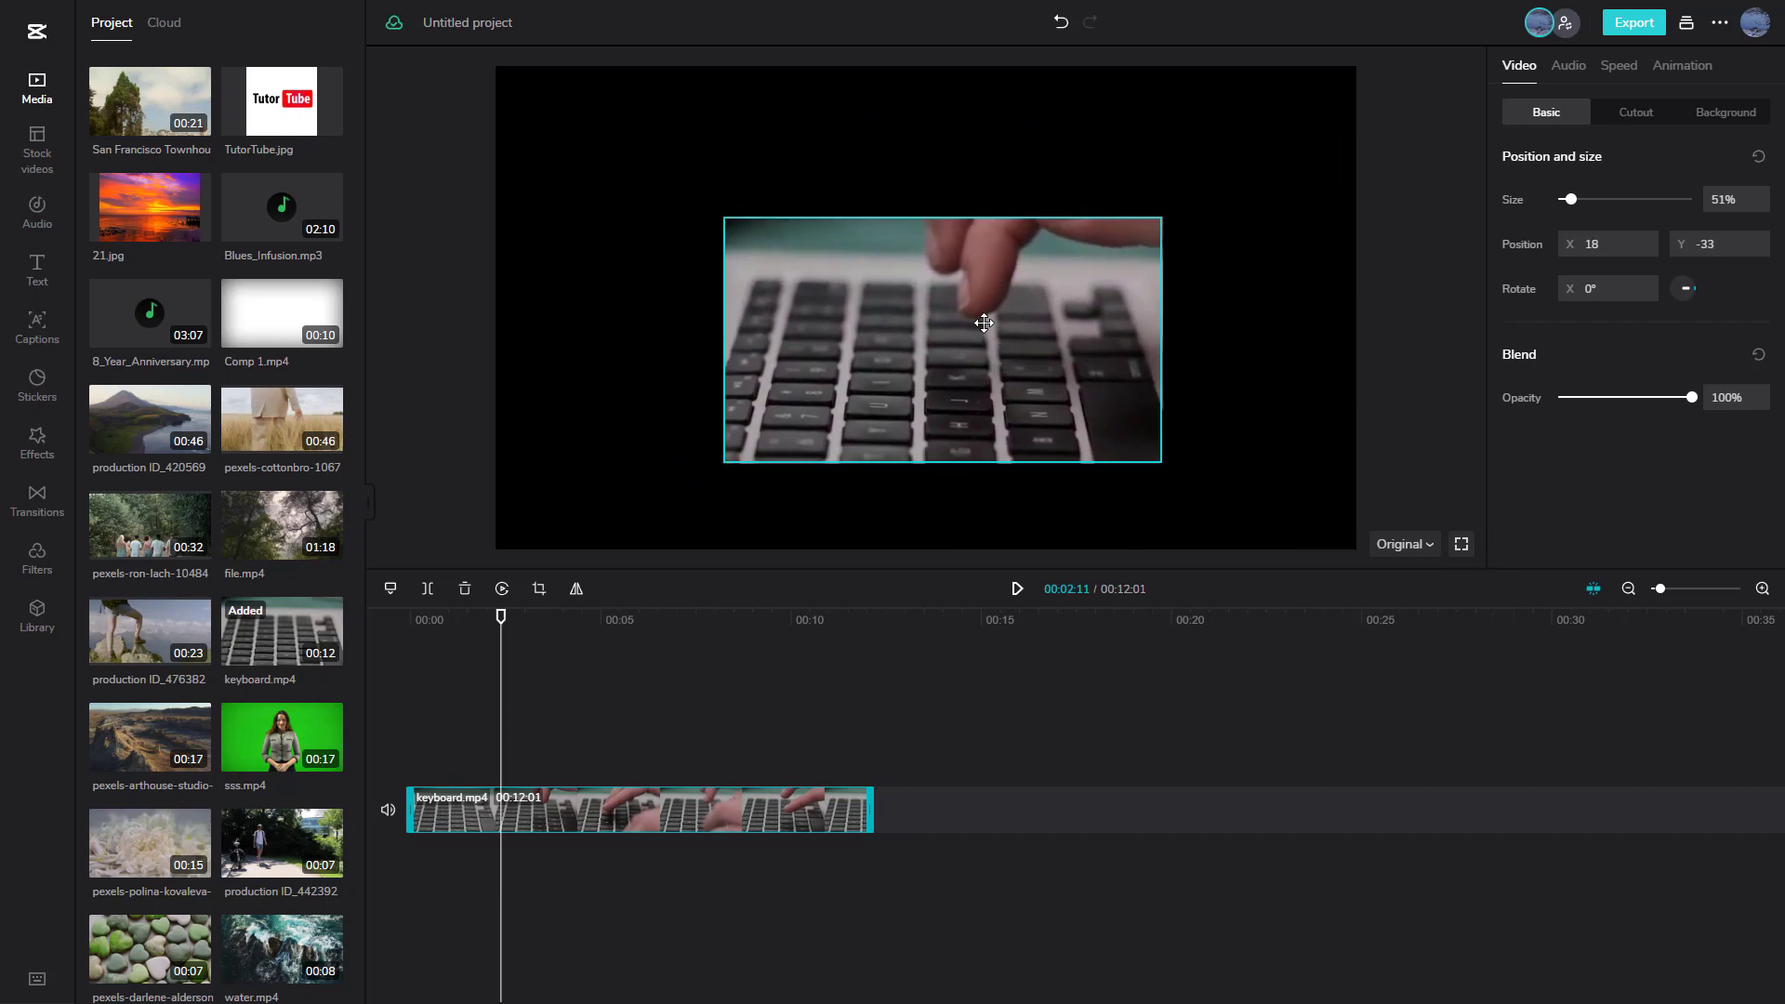
# Tilt the keyboard video briefly, then drag it left of the canvas centre
pyautogui.moveTo(945, 490); pyautogui.dragTo(1000, 480)
pyautogui.moveTo(1004, 394); pyautogui.dragTo(893, 359)
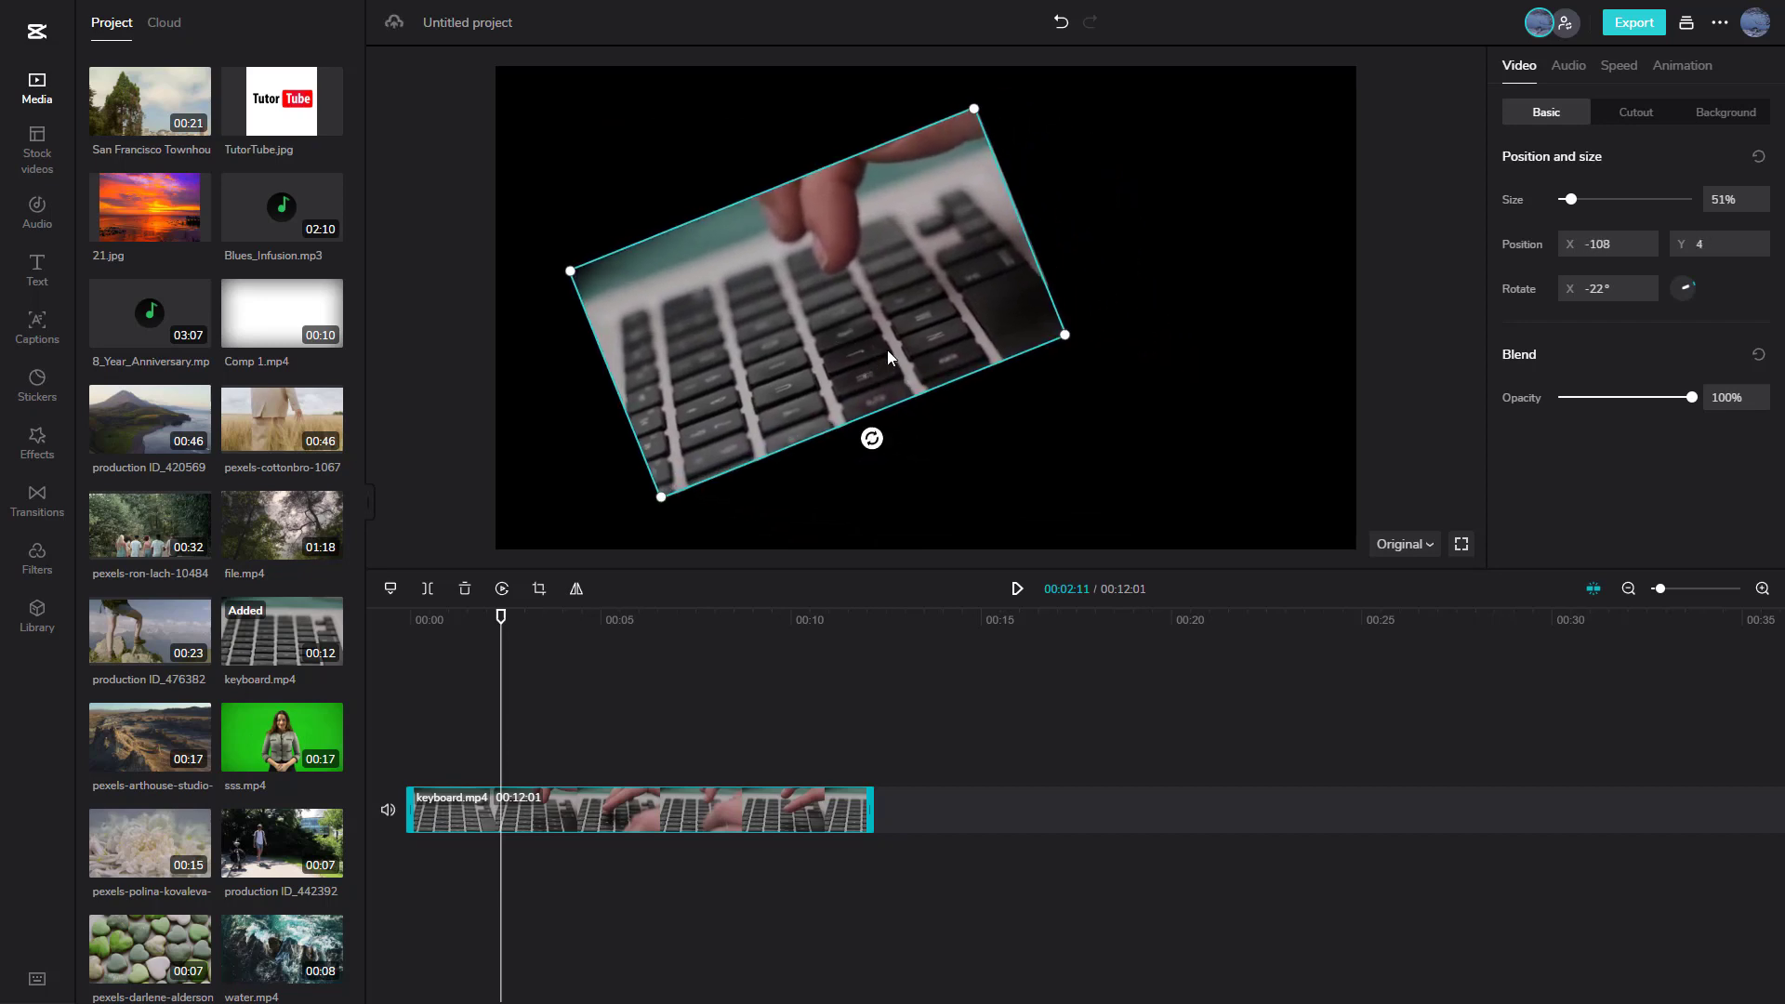
pyautogui.moveTo(869, 442); pyautogui.dragTo(817, 448)
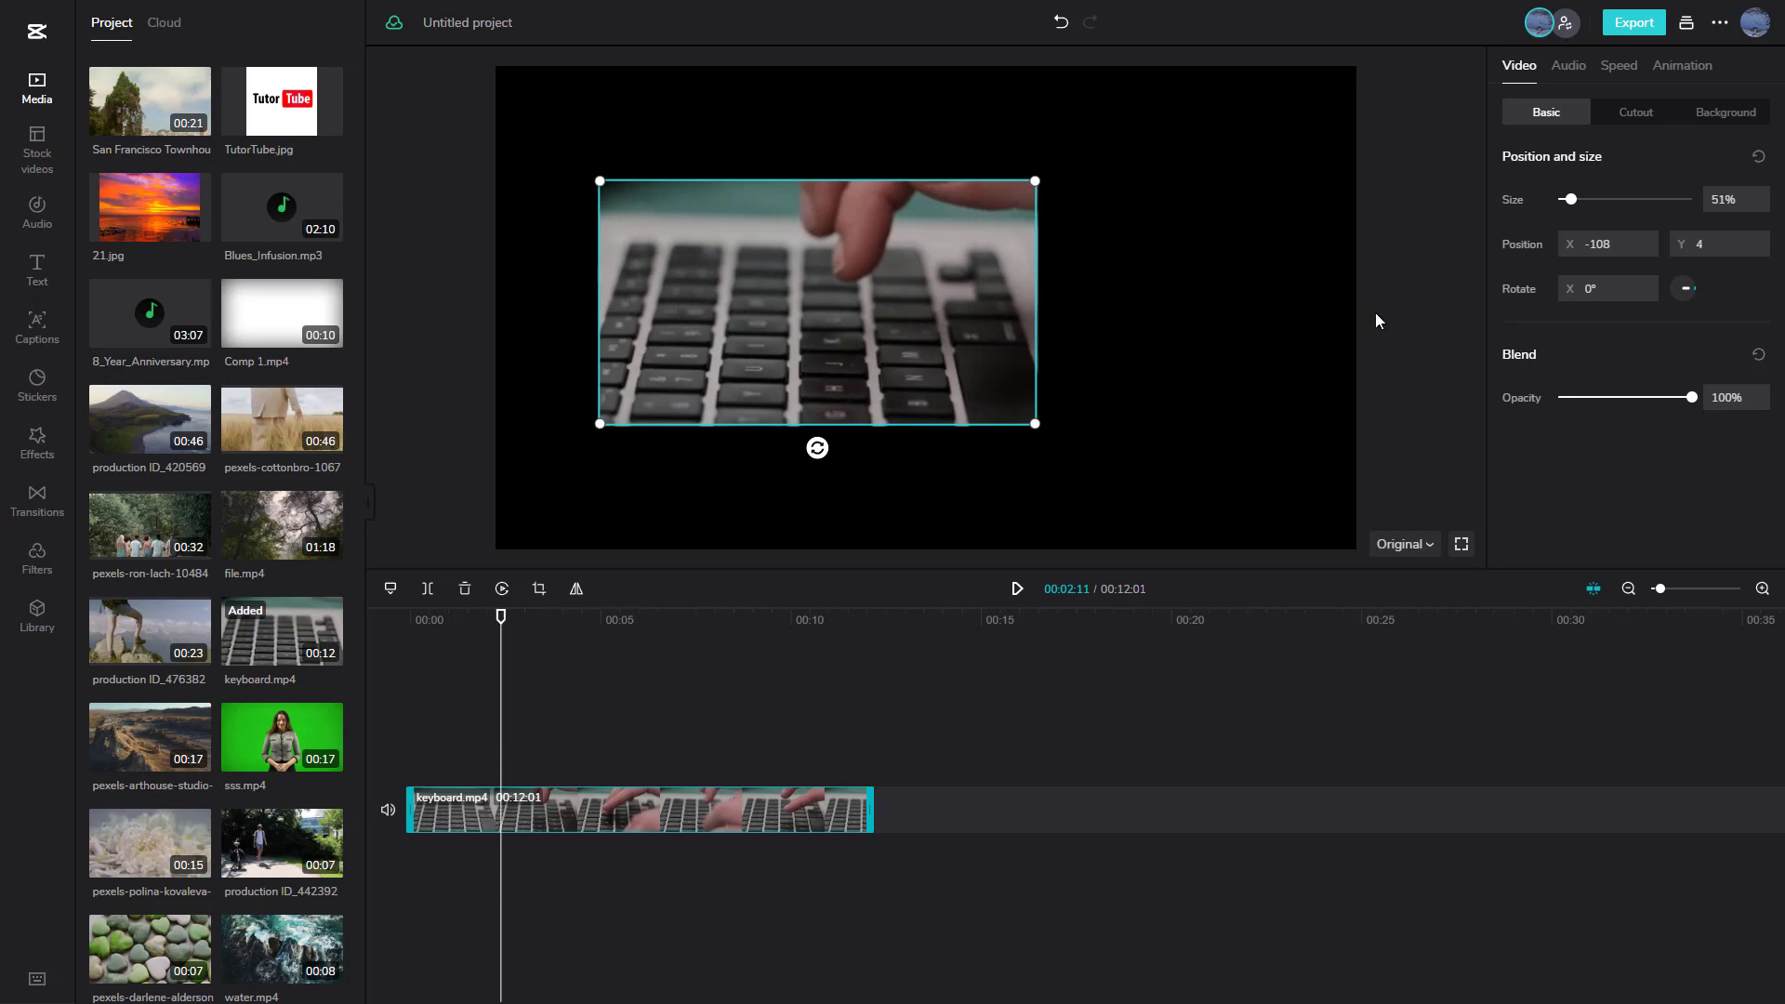
# Resize the keyboard video to 63% and nudge its horizontal position right and left
pyautogui.moveTo(1568, 200)
pyautogui.moveTo(1572, 200)
pyautogui.mouseDown()
pyautogui.moveTo(1589, 201)
pyautogui.moveTo(1572, 205)
pyautogui.mouseUp()
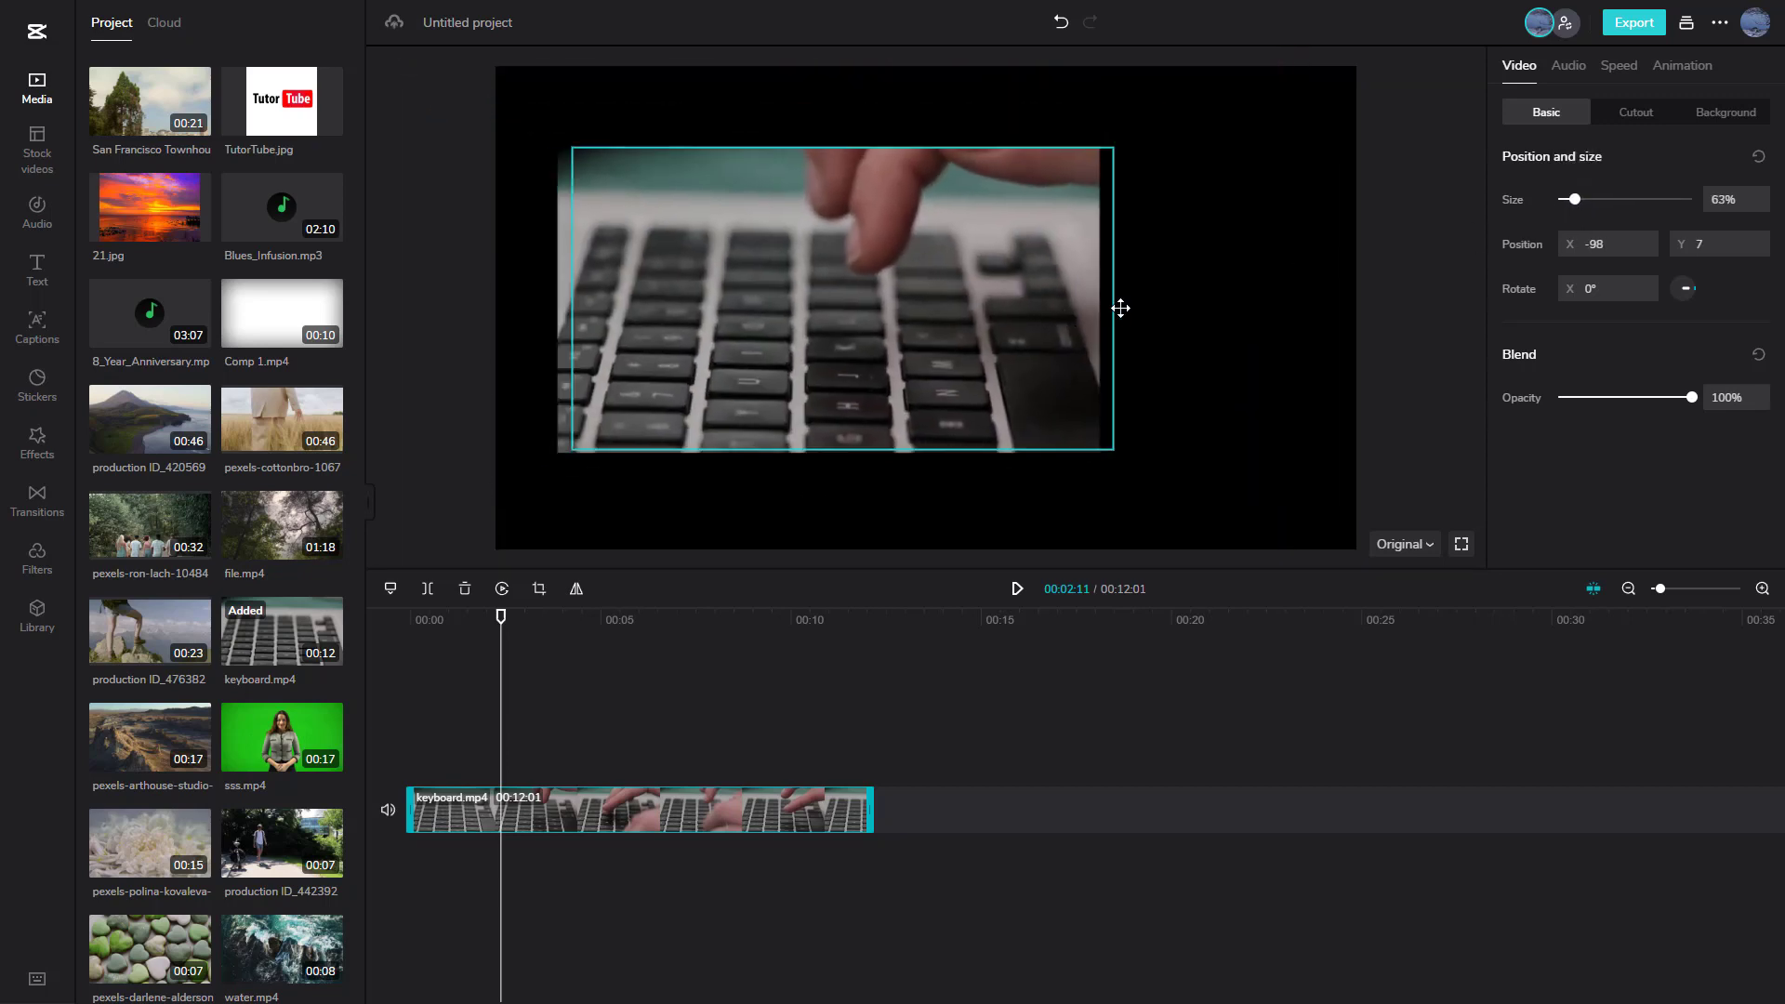
pyautogui.moveTo(1119, 302); pyautogui.dragTo(1190, 305)
pyautogui.click(1645, 241)
pyautogui.click(1645, 239)
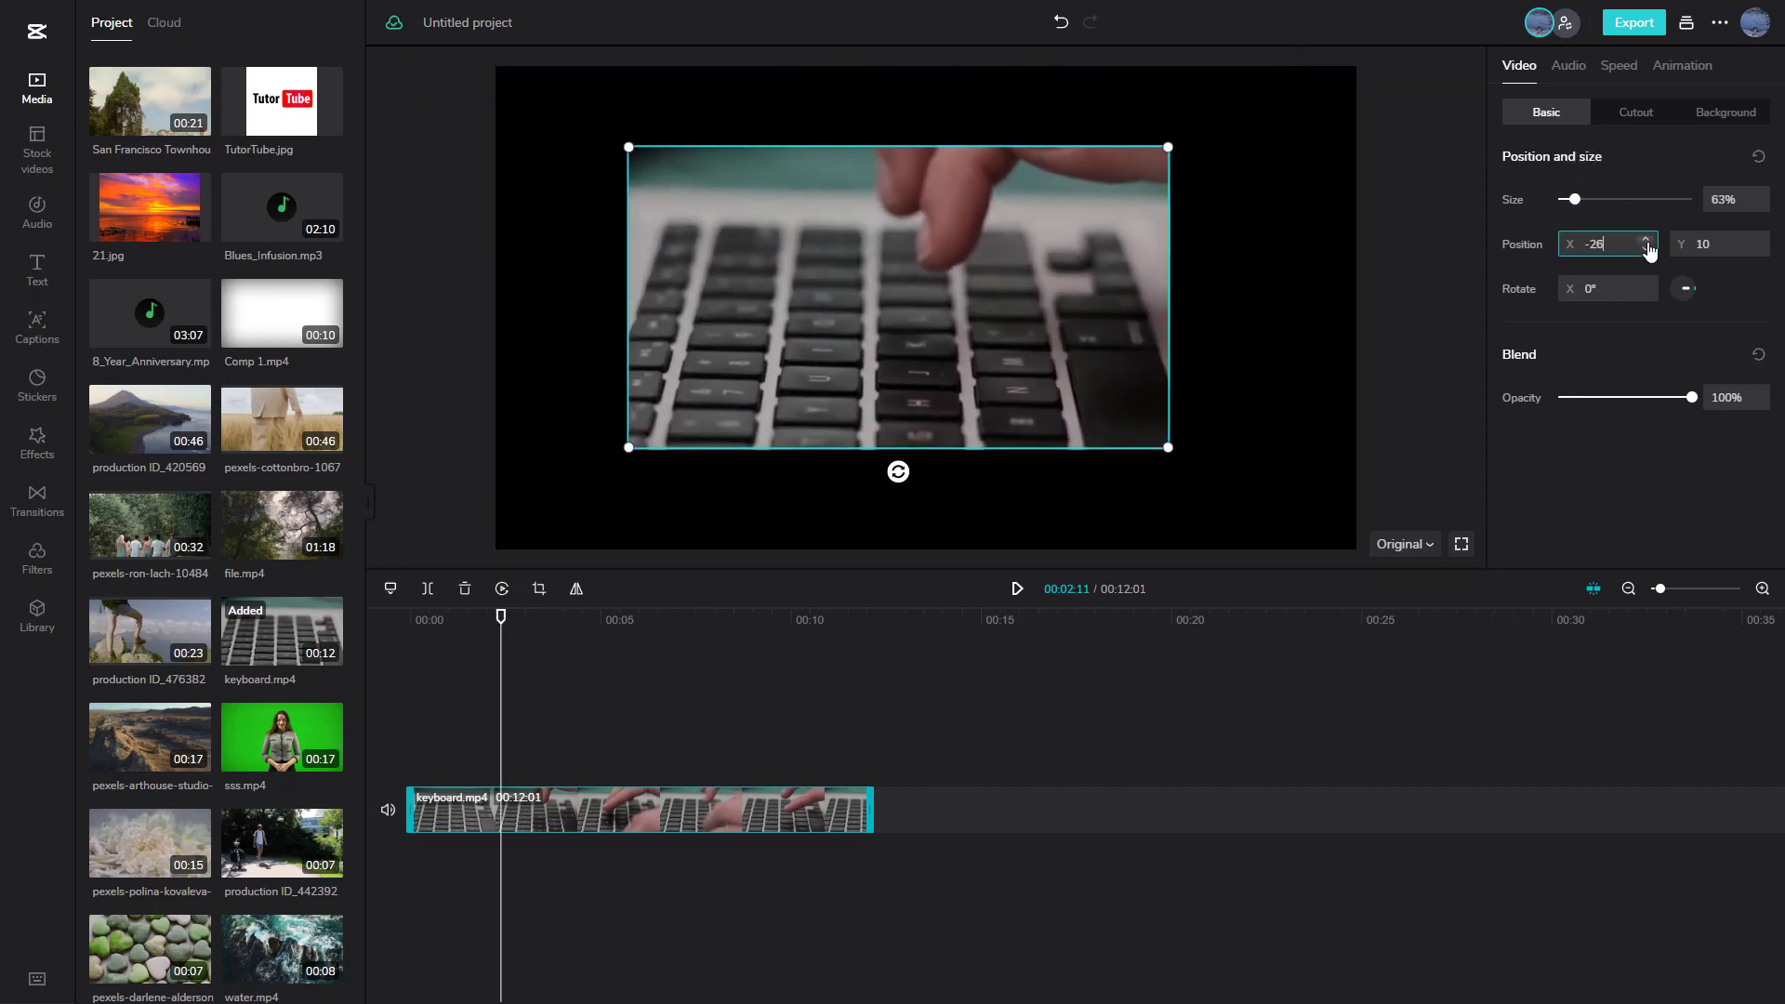
pyautogui.click(1645, 239)
pyautogui.click(1644, 241)
pyautogui.click(1644, 250)
pyautogui.click(1644, 249)
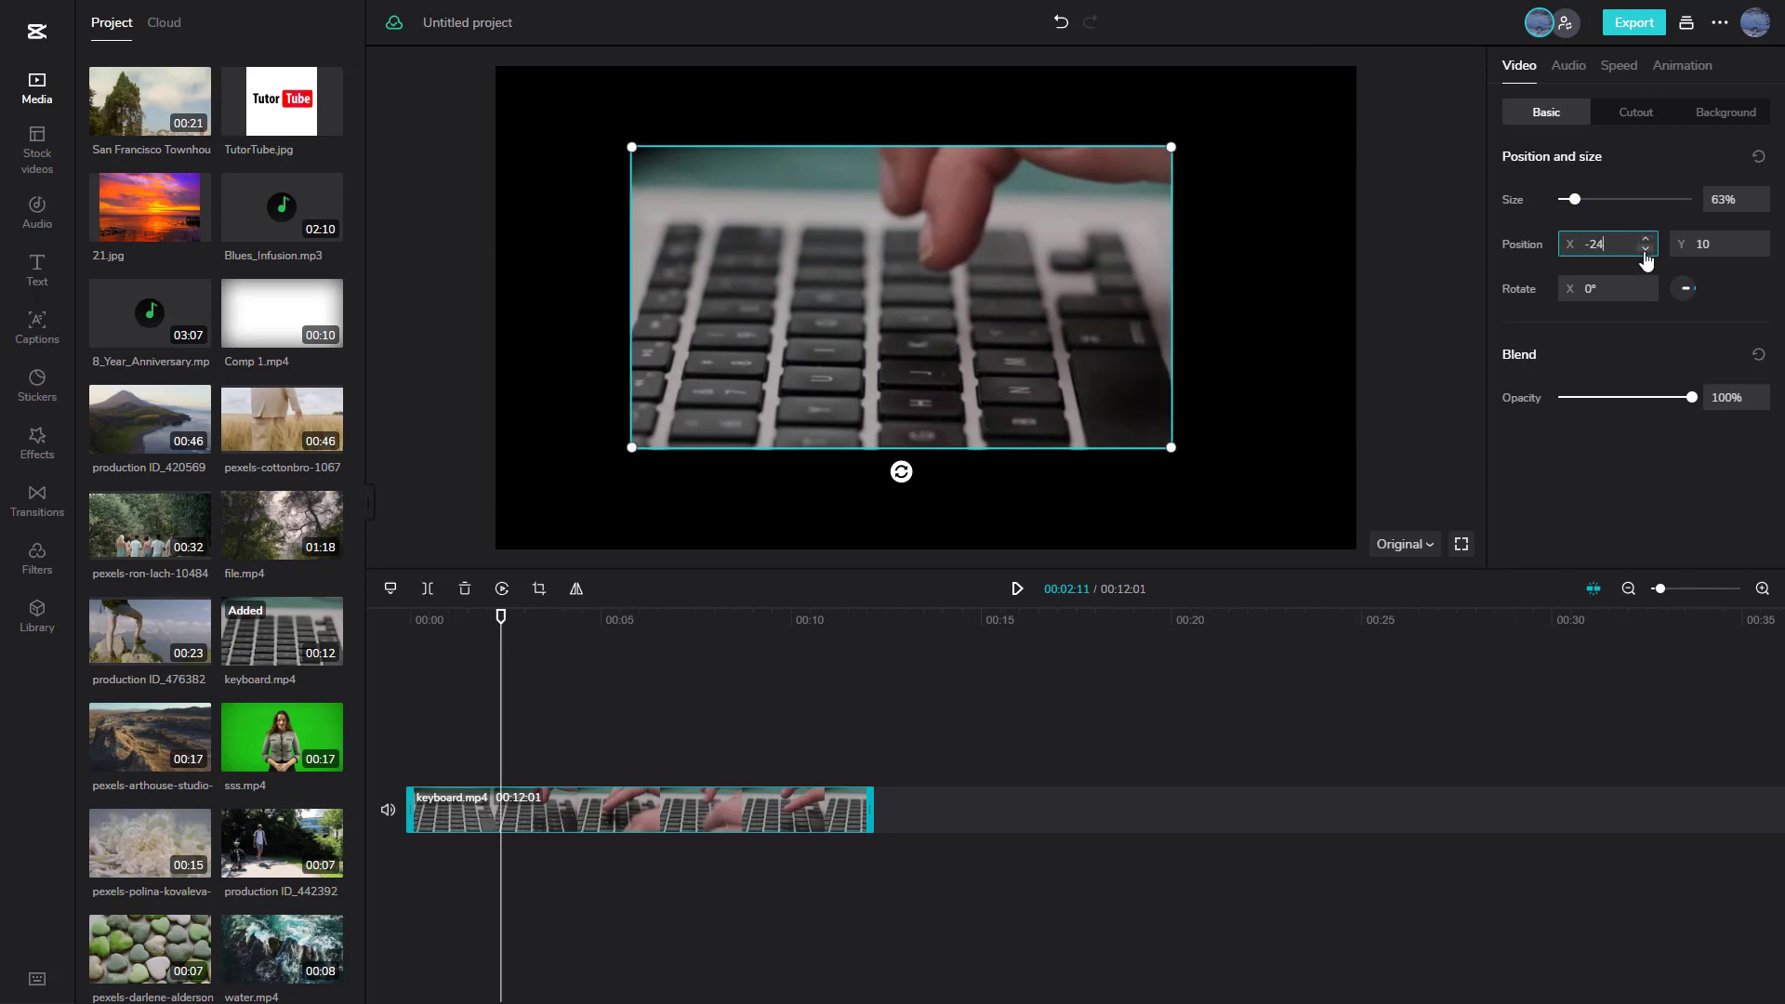
pyautogui.click(1644, 250)
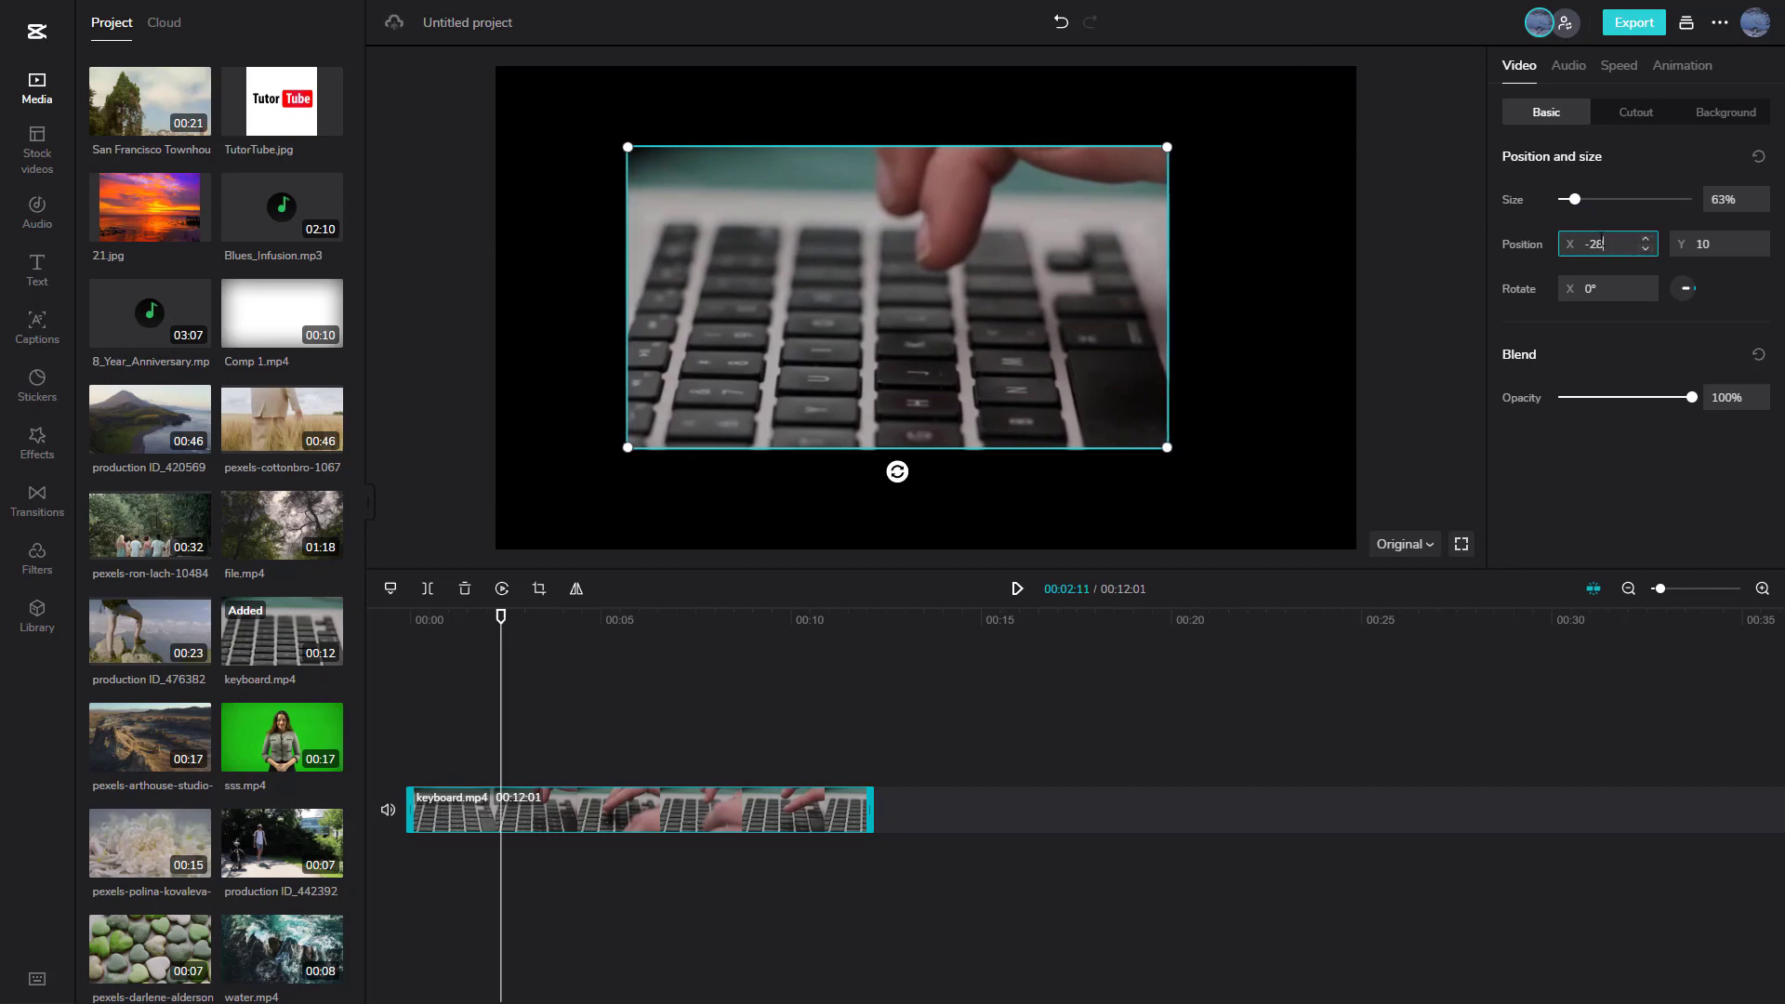
# Set Position X to -60, nudge it up, tilt it 2°, then drag it toward centre
pyautogui.doubleClick(1599, 245)
pyautogui.write('-60')
pyautogui.press('Return')
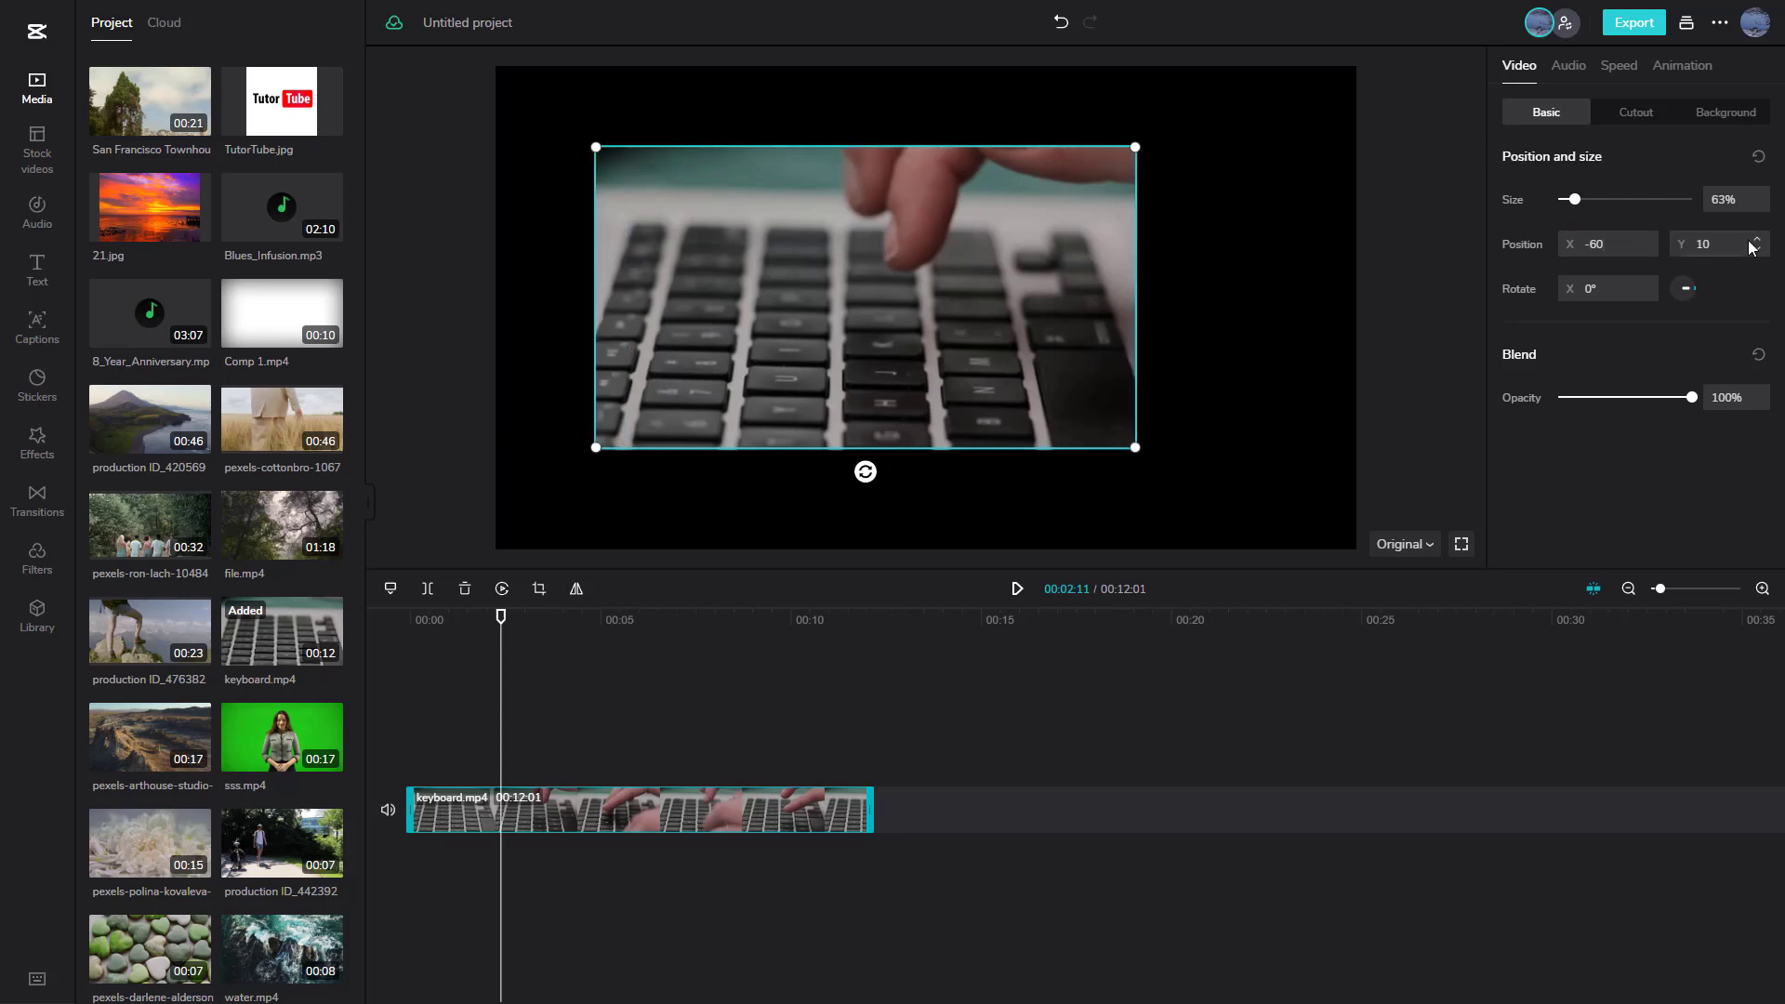
pyautogui.click(1755, 239)
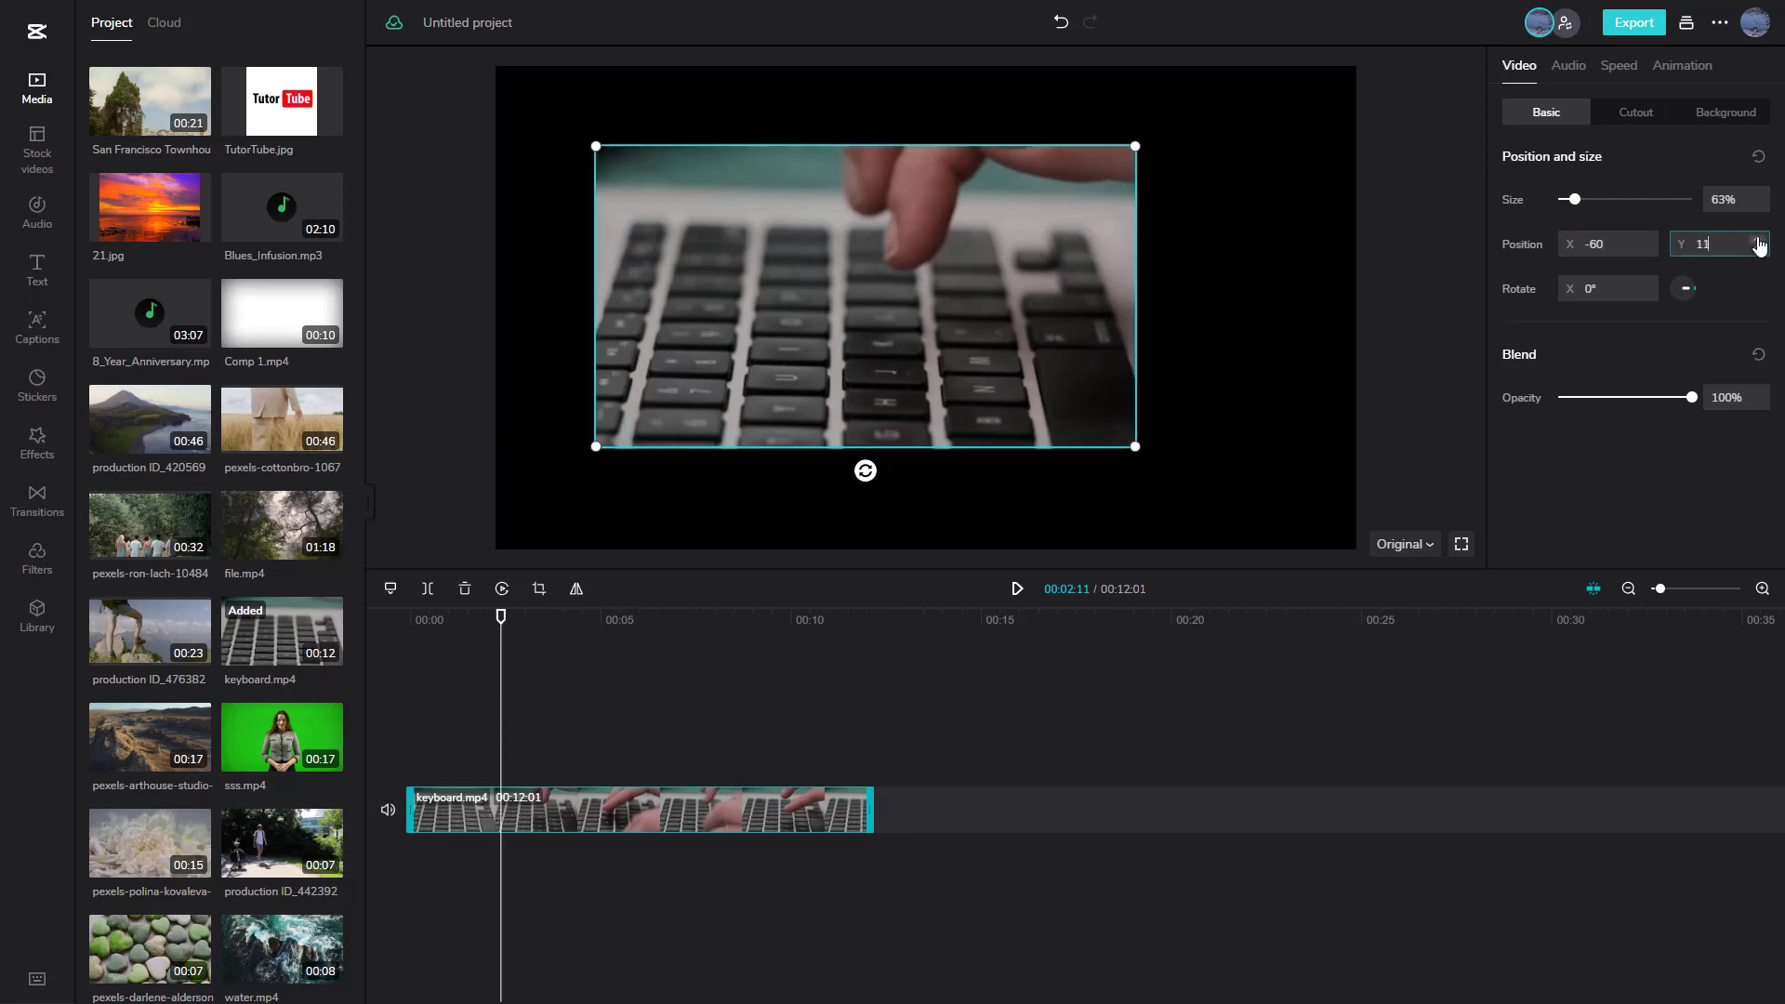
pyautogui.click(1645, 283)
pyautogui.moveTo(1692, 292); pyautogui.dragTo(1708, 290)
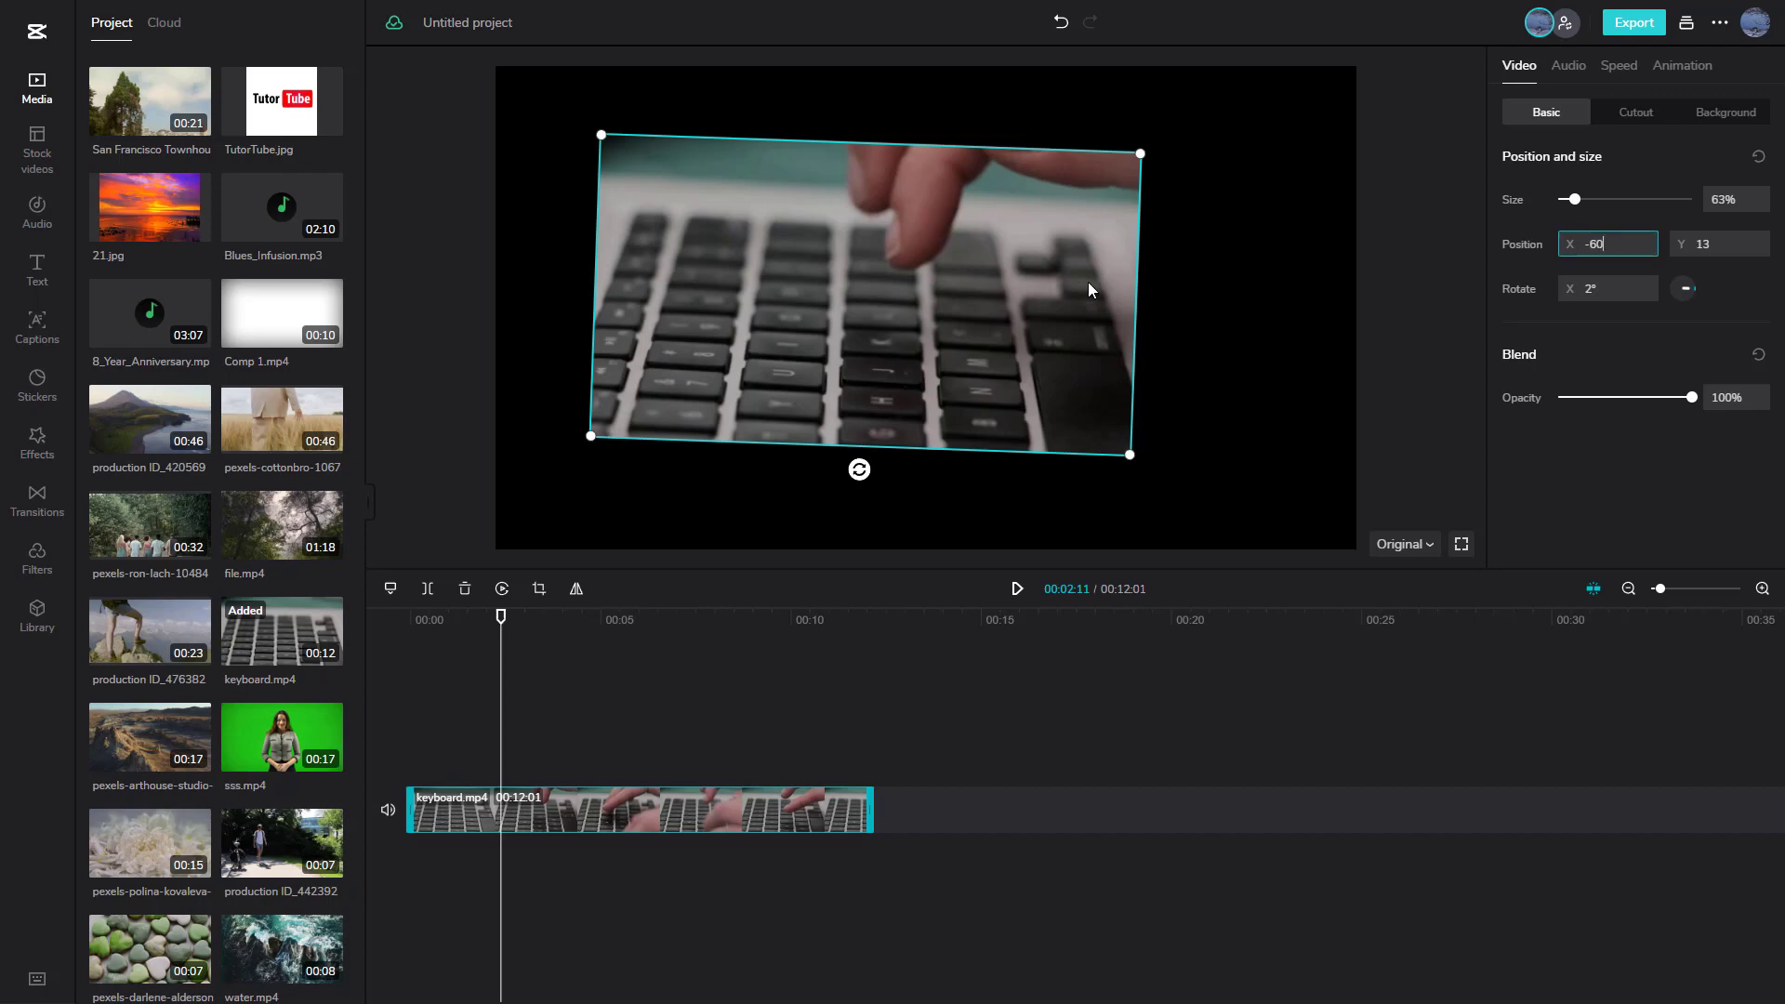
pyautogui.moveTo(1089, 257)
pyautogui.mouseDown()
pyautogui.moveTo(1142, 320)
pyautogui.moveTo(1140, 295)
pyautogui.mouseUp()
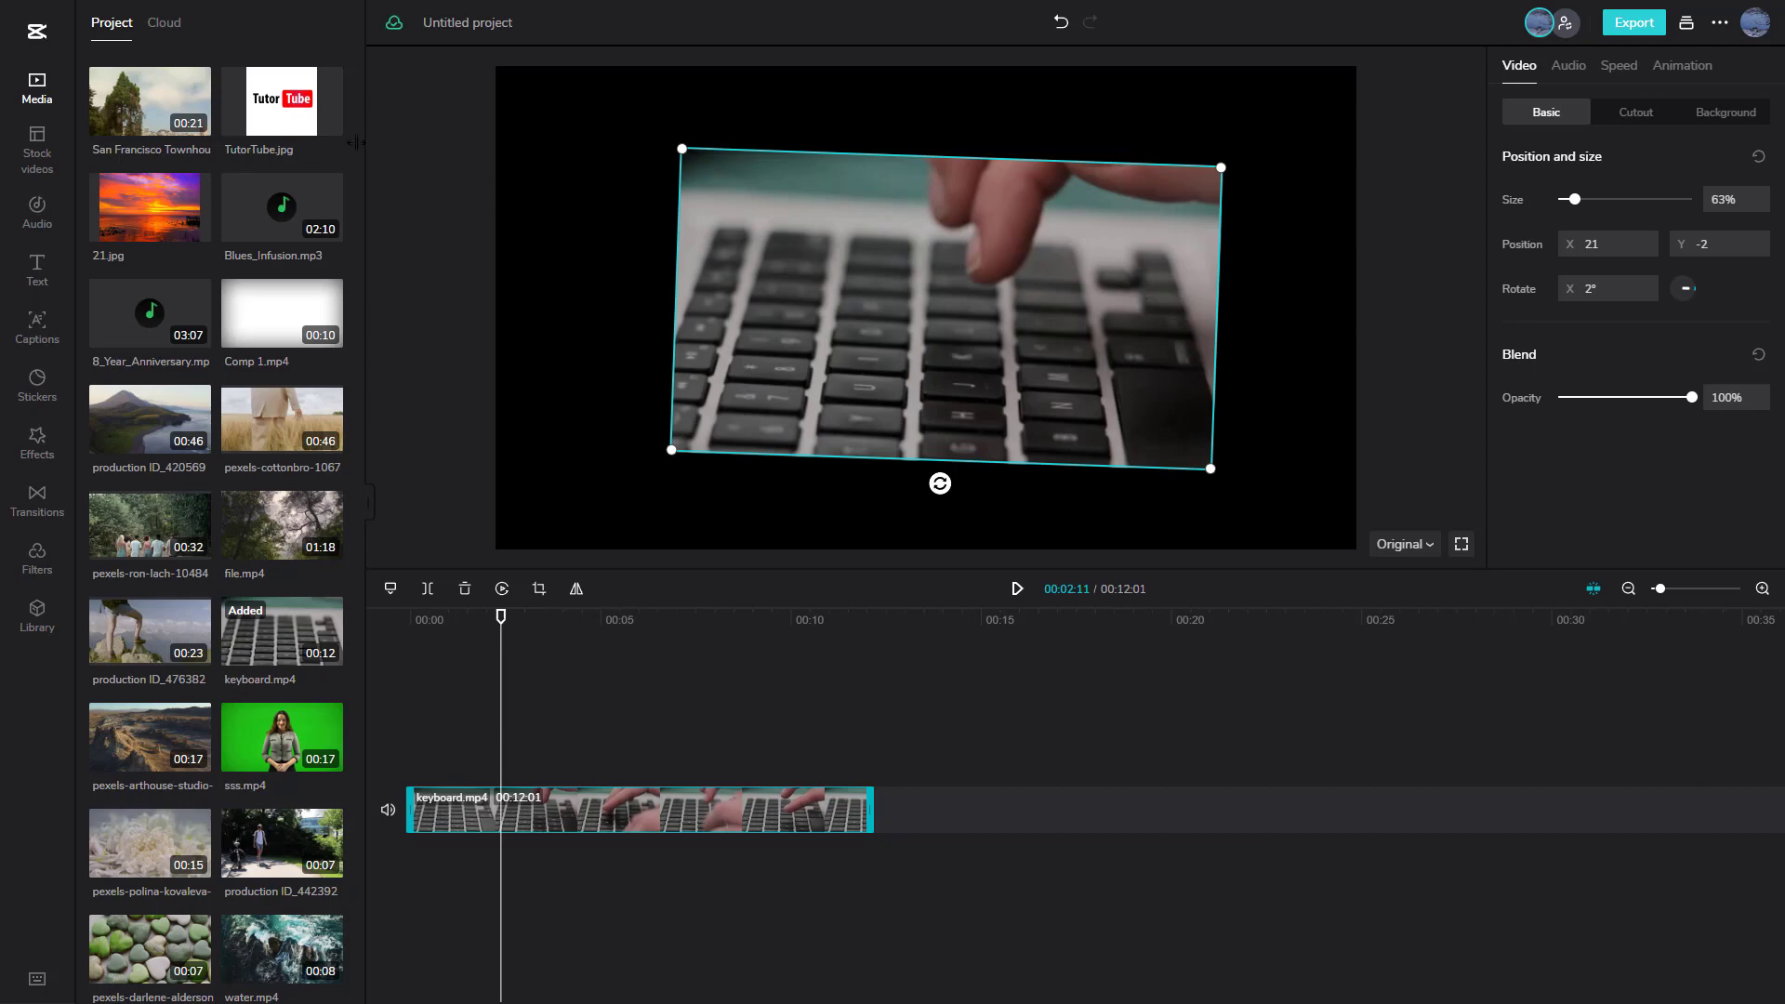
# Add TutorTube.jpg as an overlay track, scale it to 37%, shift it right, and tilt it -30°
pyautogui.moveTo(286, 111)
pyautogui.mouseDown()
pyautogui.moveTo(696, 752)
pyautogui.moveTo(731, 754)
pyautogui.mouseUp()
pyautogui.click(760, 625)
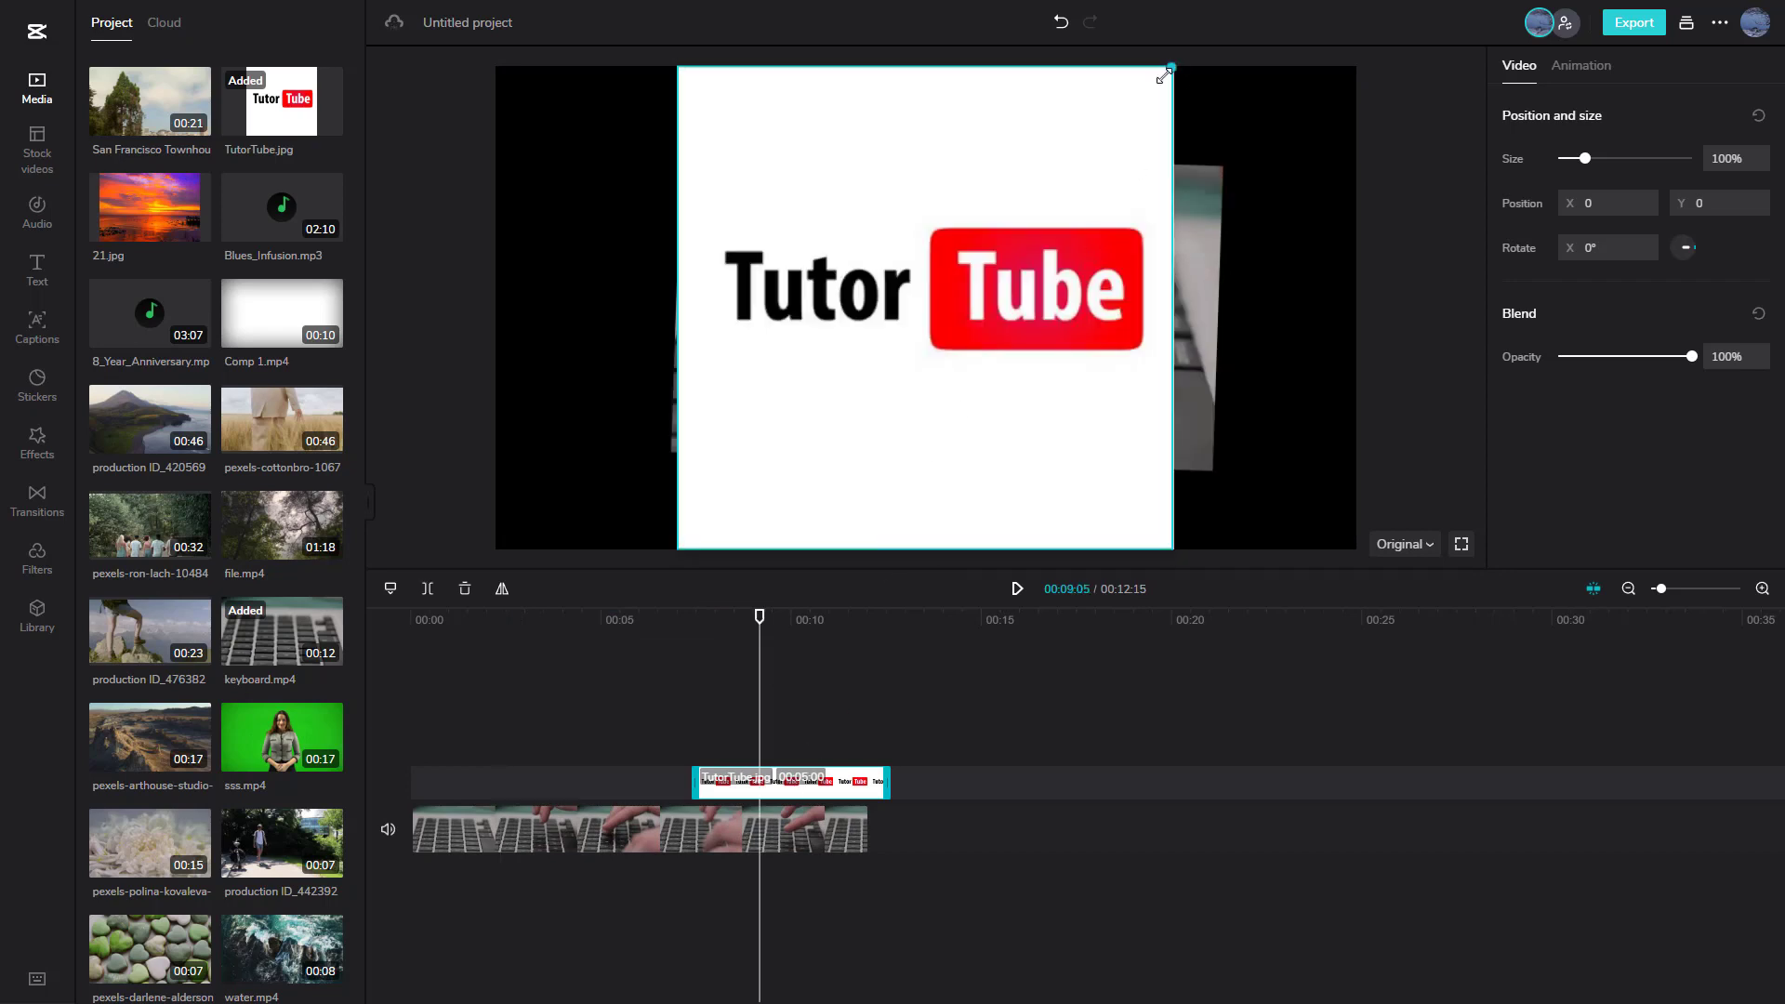
pyautogui.moveTo(1171, 68); pyautogui.dragTo(1039, 195)
pyautogui.moveTo(933, 342); pyautogui.dragTo(1084, 314)
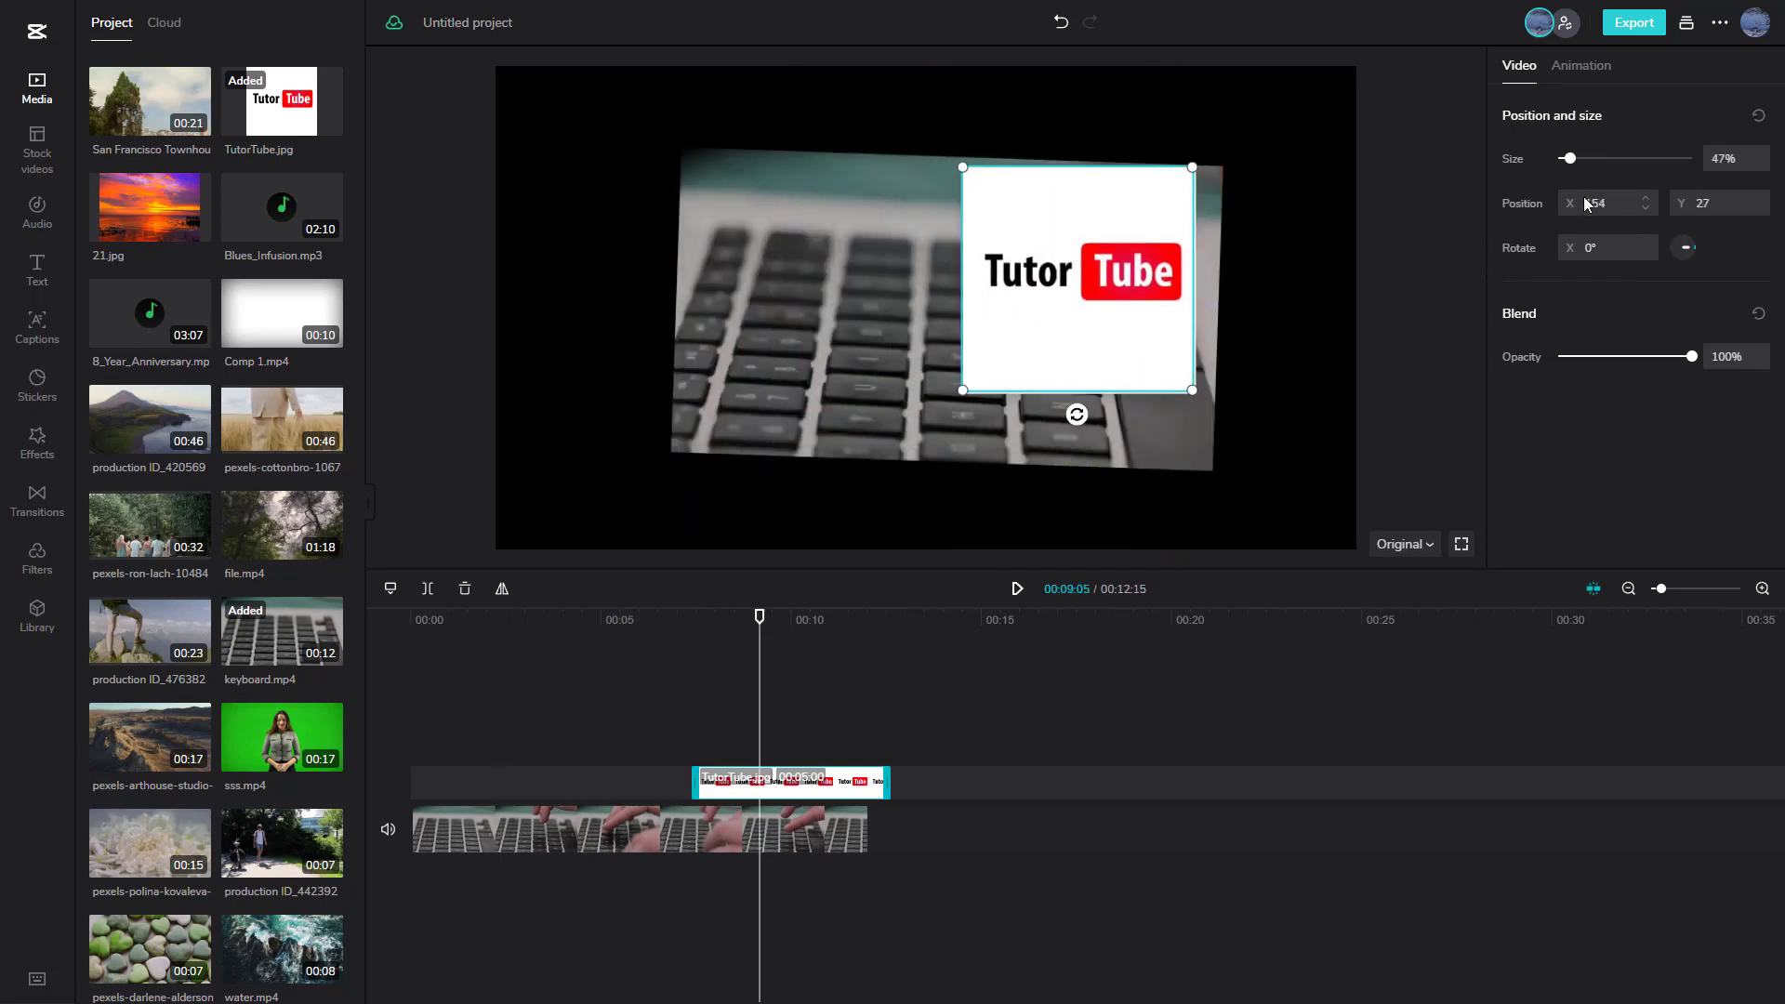
pyautogui.moveTo(1691, 253); pyautogui.dragTo(1695, 241)
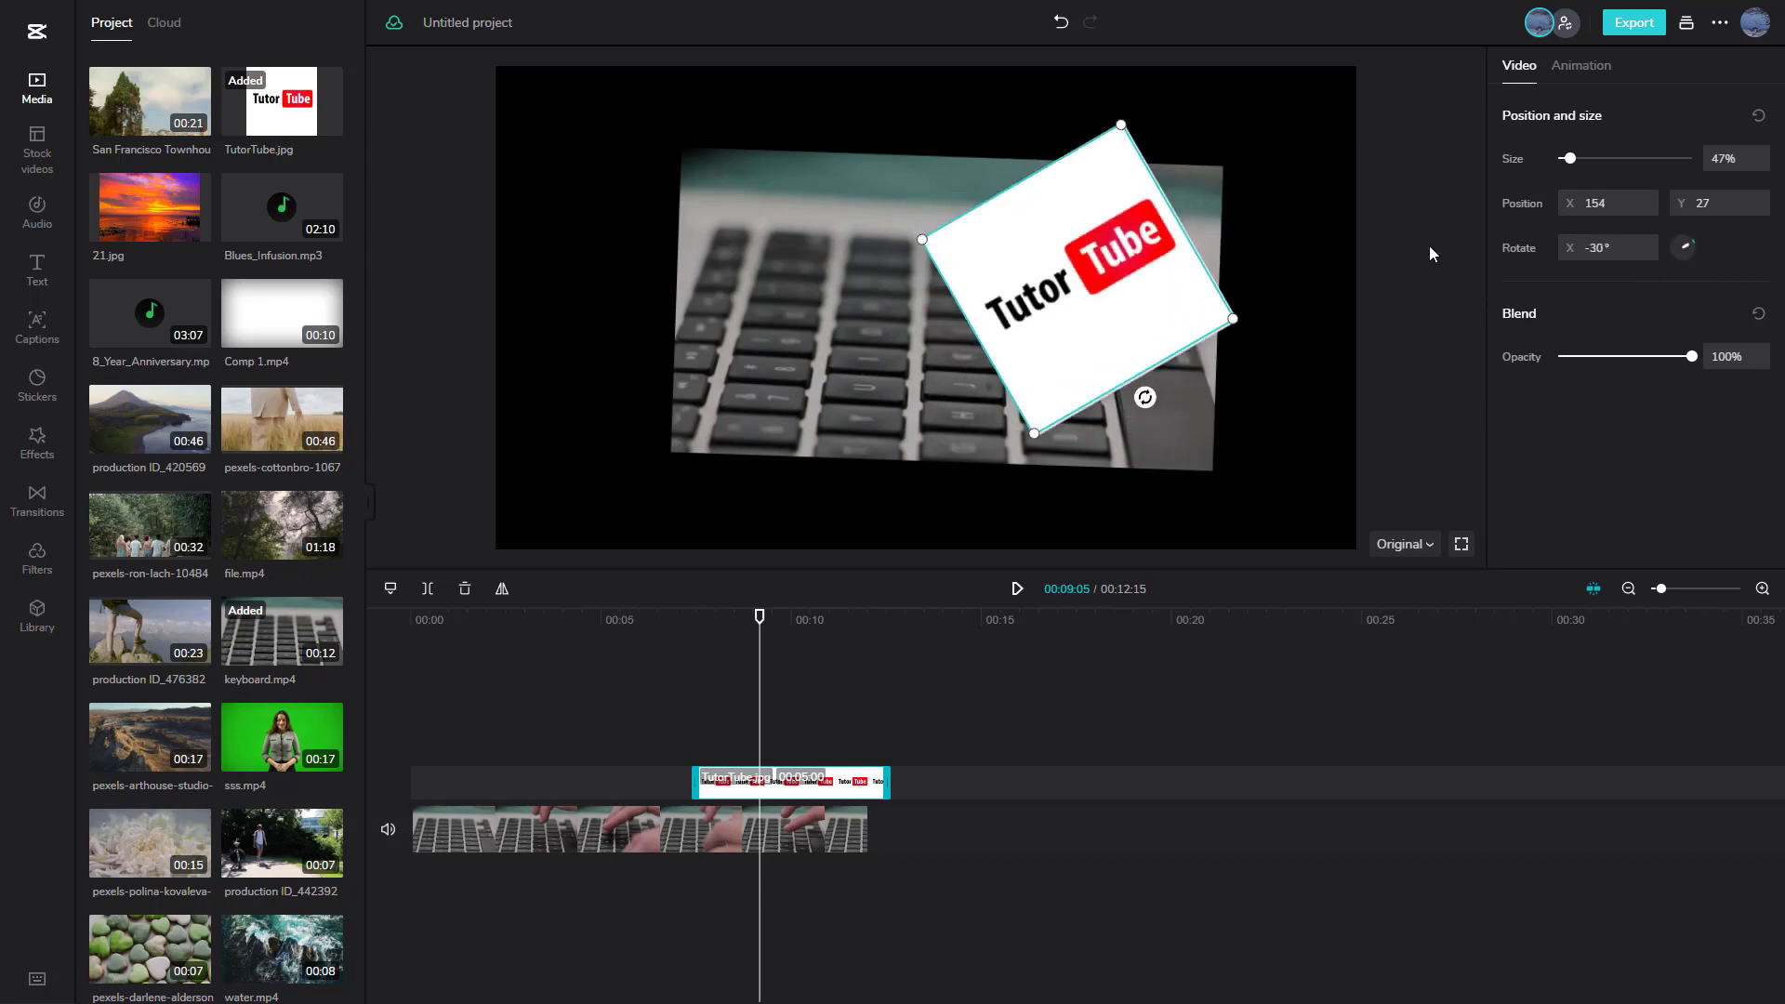
pyautogui.moveTo(1115, 120); pyautogui.dragTo(1112, 158)
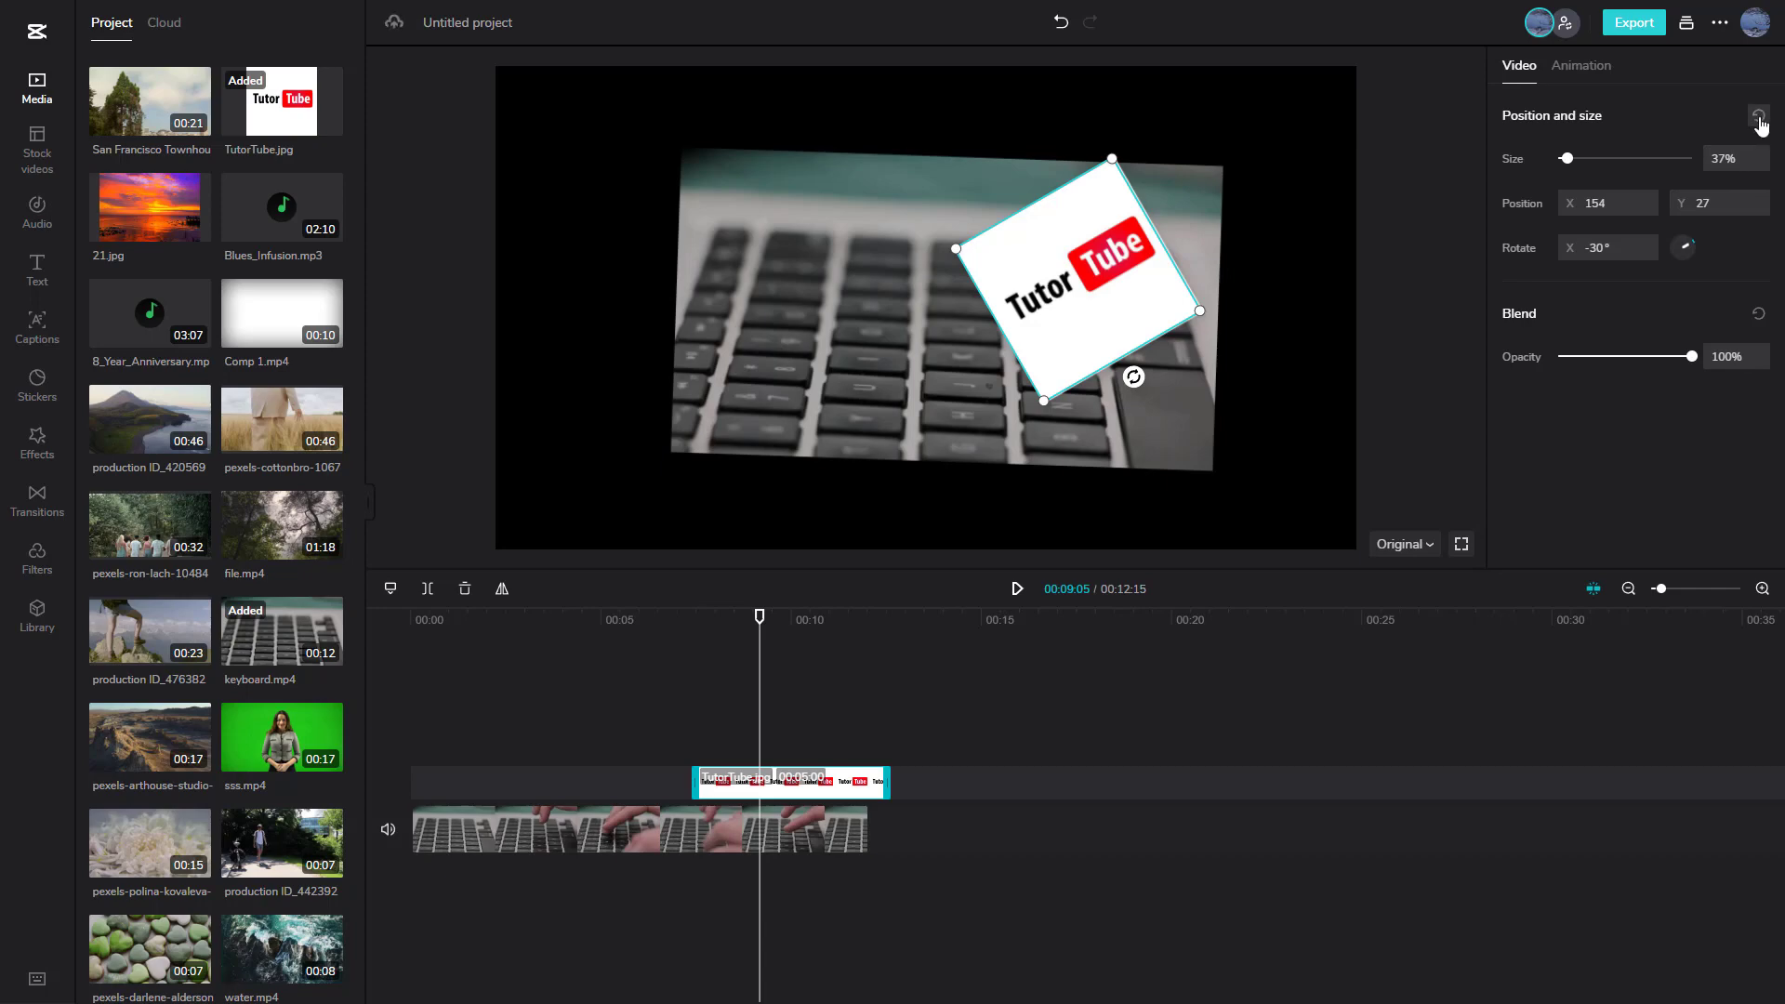
# Reset Position and size on the TutorTube overlay, then on the keyboard clip
pyautogui.click(1759, 120)
pyautogui.click(1202, 202)
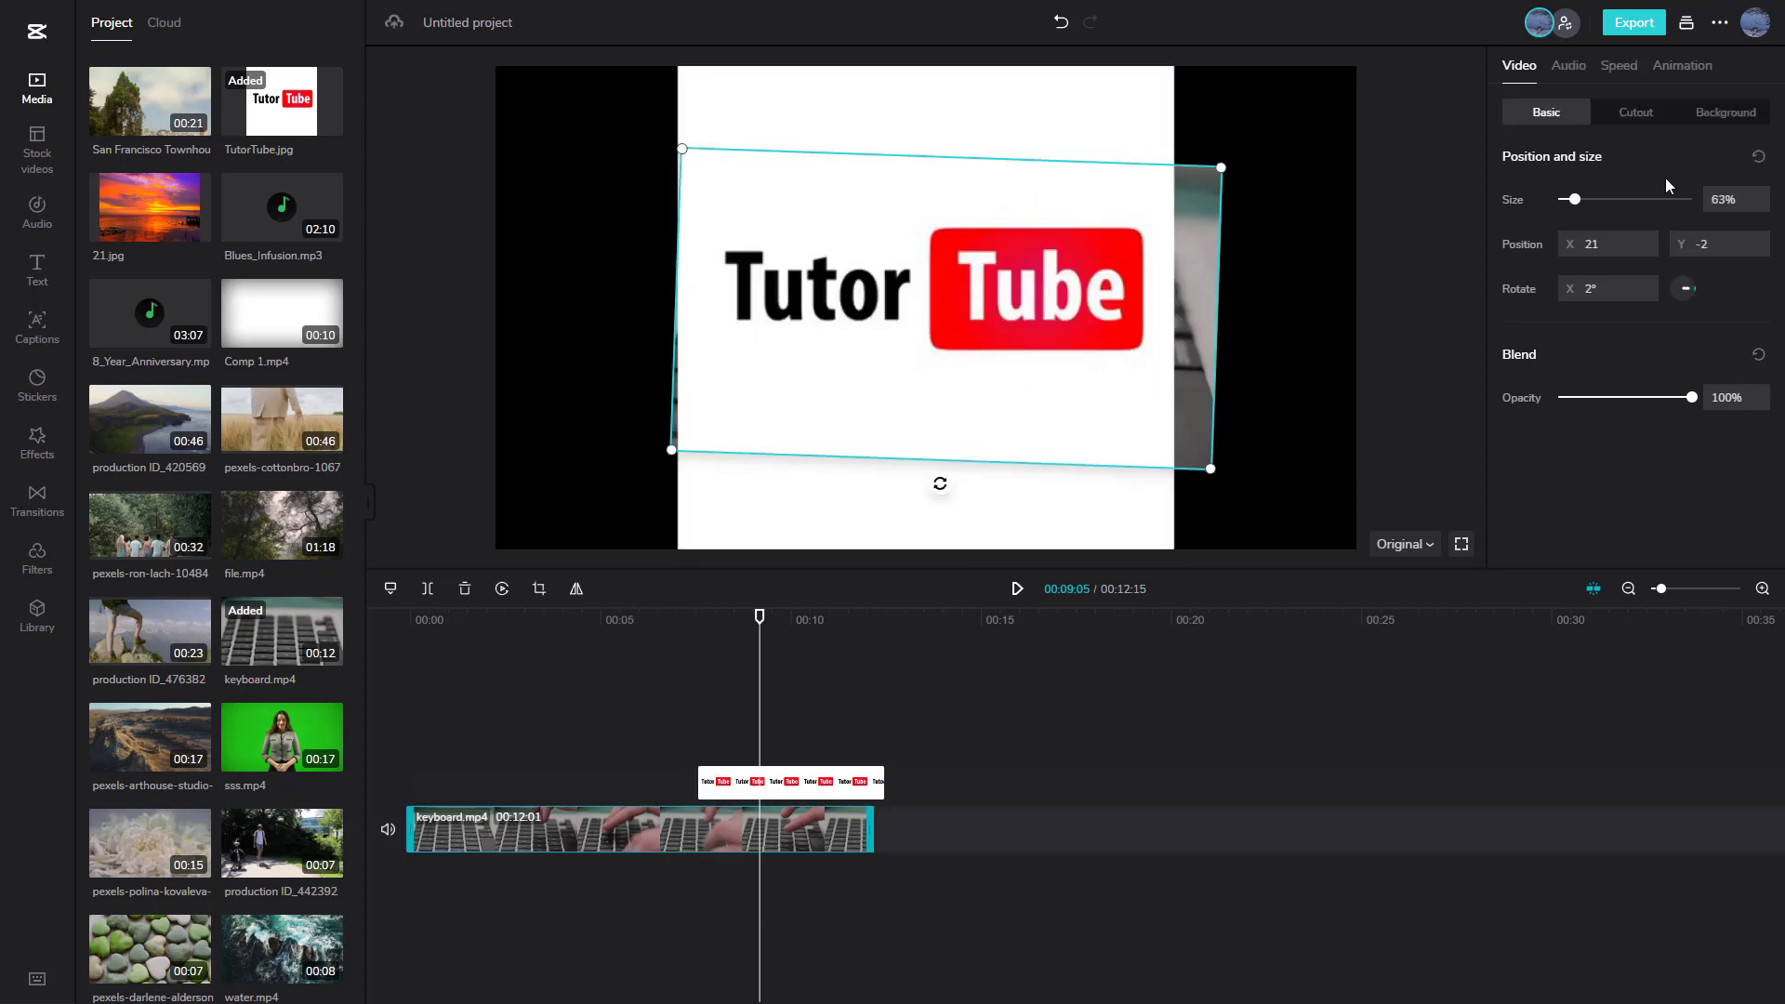
pyautogui.click(1759, 157)
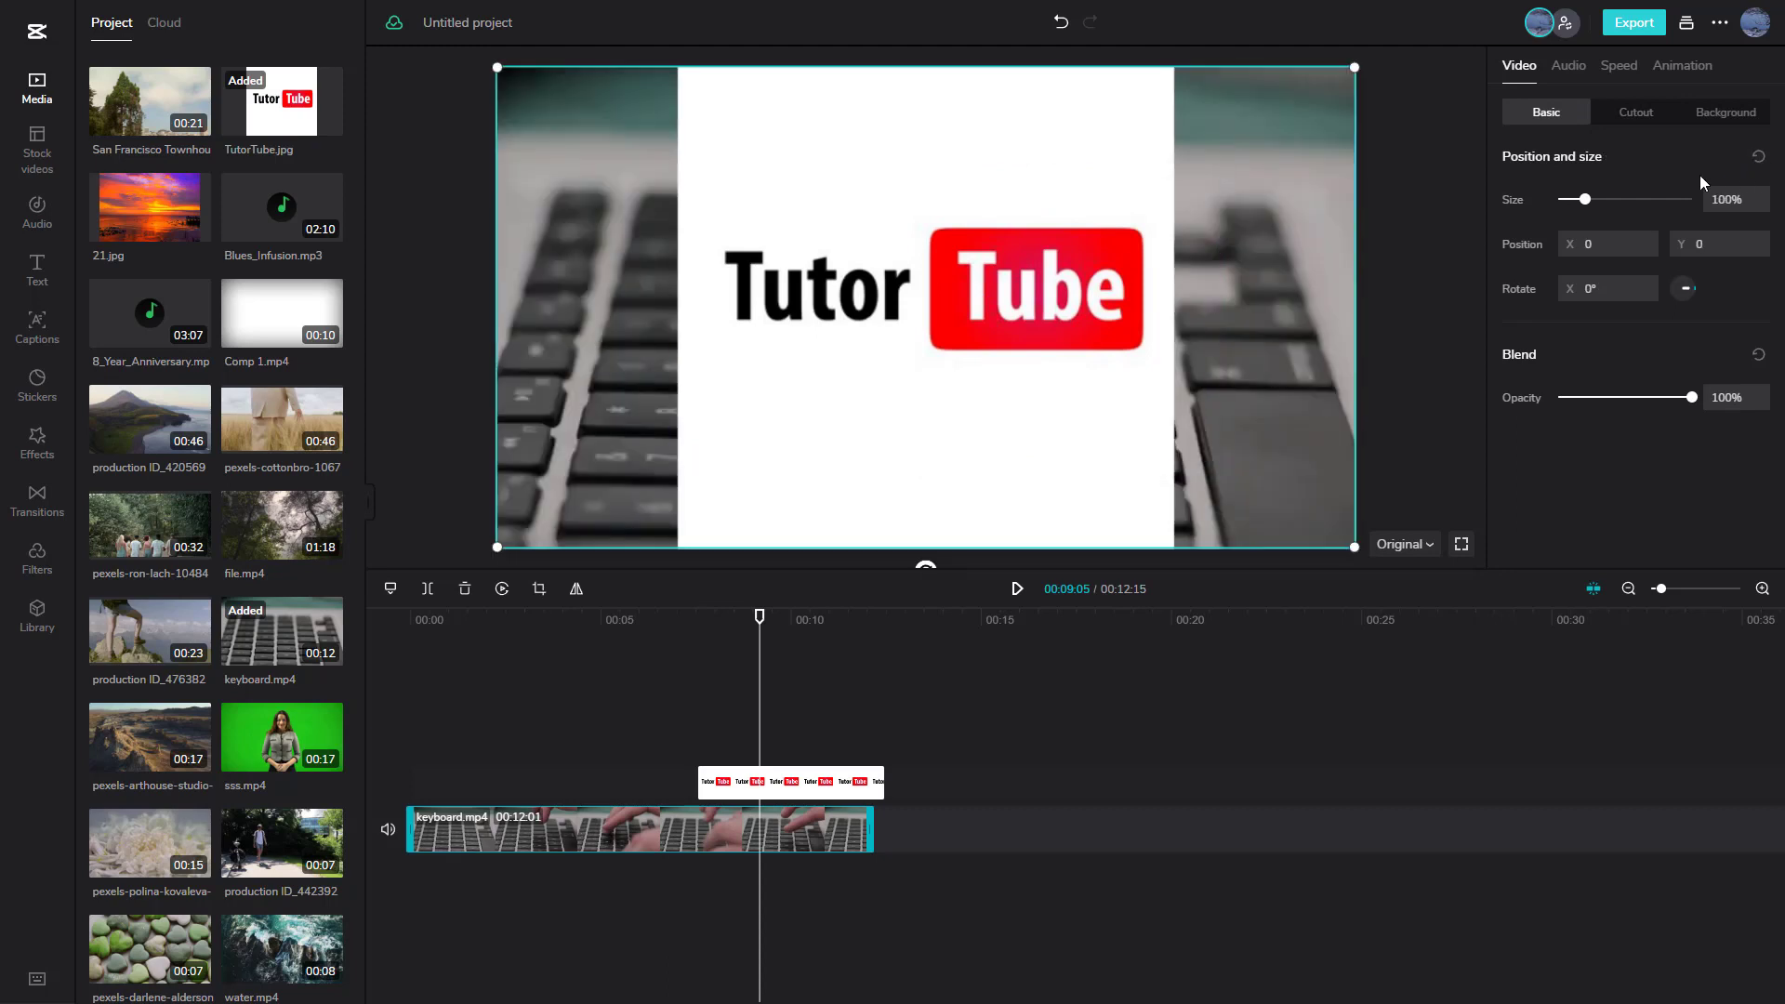